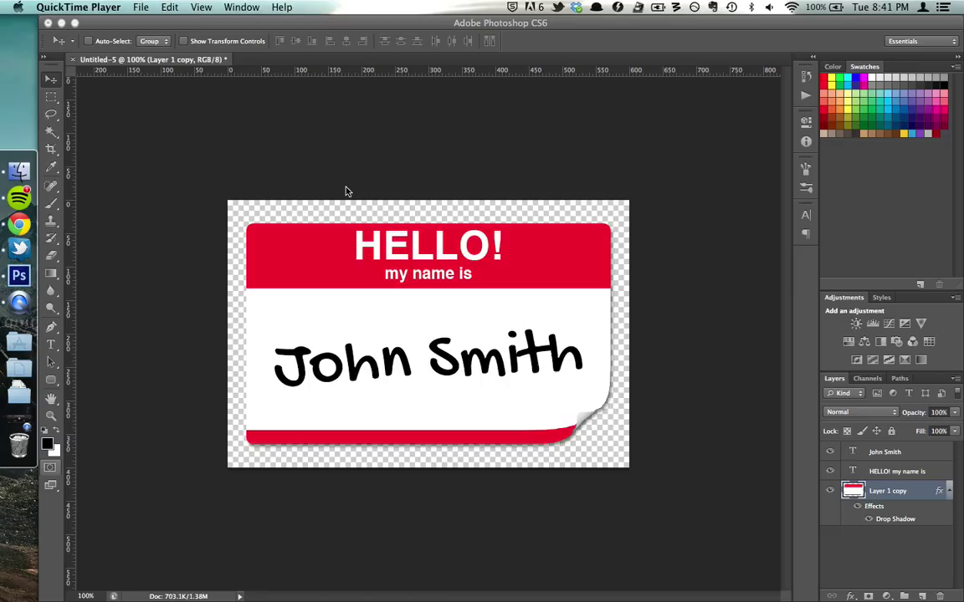
# Switch to Photoshop, which shows the finished HELLO my name is John Smith name-tag.
pyautogui.click(347, 191)
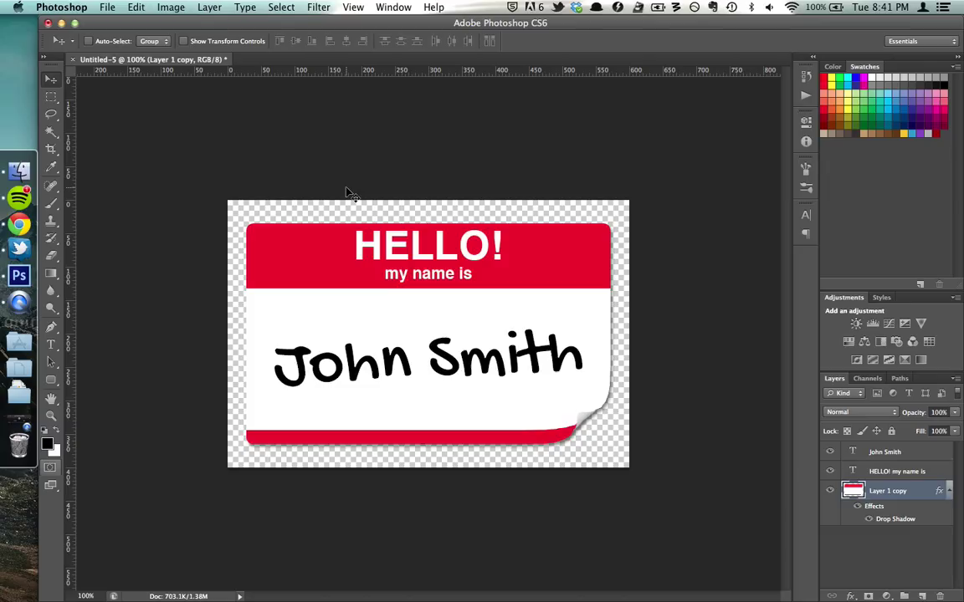
# Create a new 600 × 400 px, 72 ppi document (Untitled-6) with transparent background contents.
pyautogui.click(116, 8)
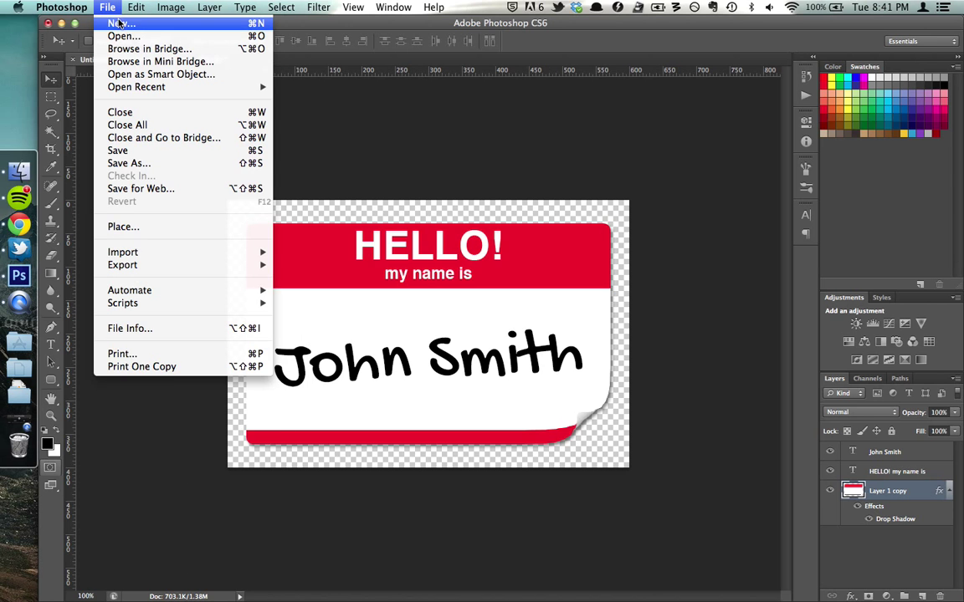
pyautogui.click(117, 24)
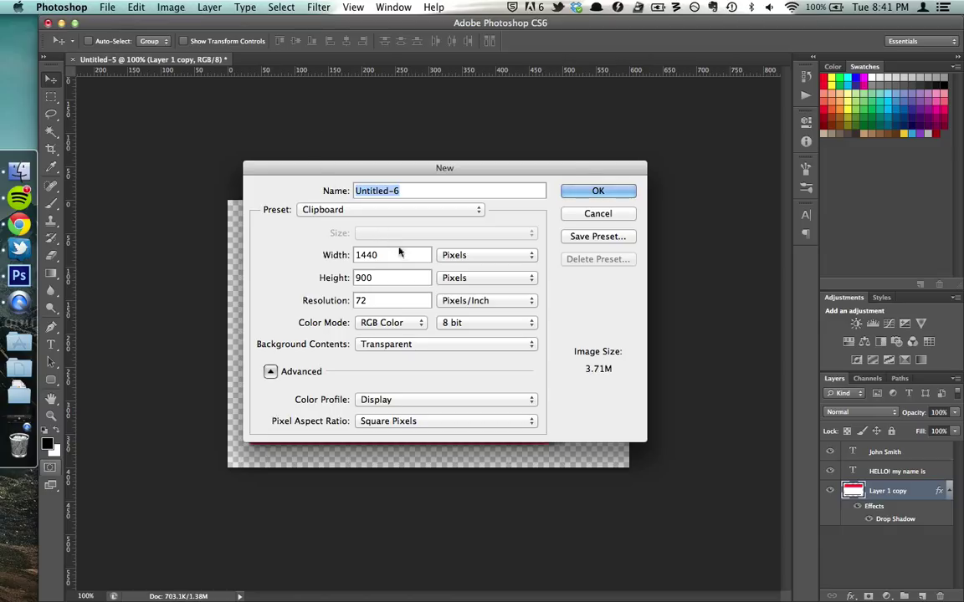
pyautogui.press('Tab')
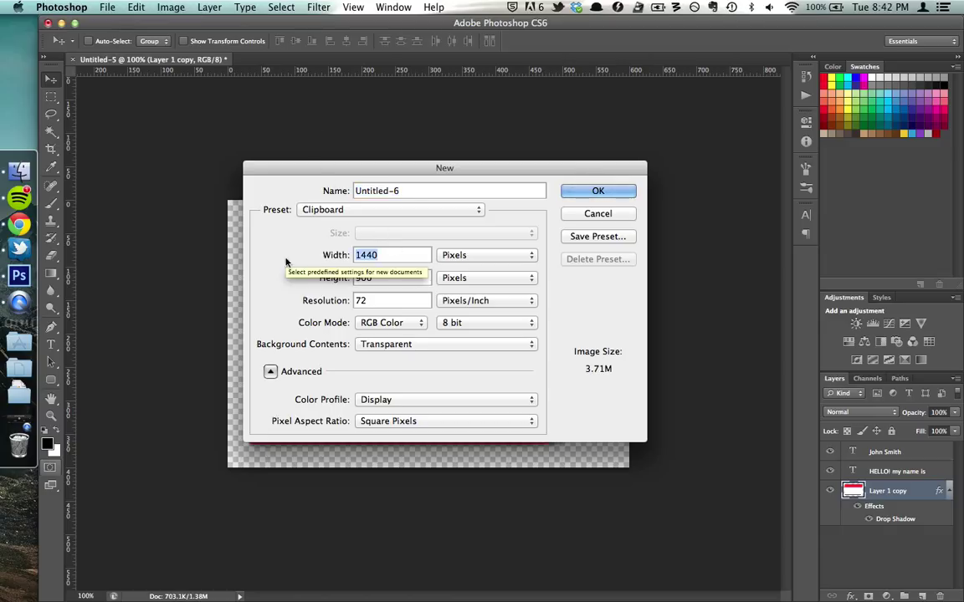
pyautogui.write('600')
pyautogui.press('Tab')
pyautogui.write('400')
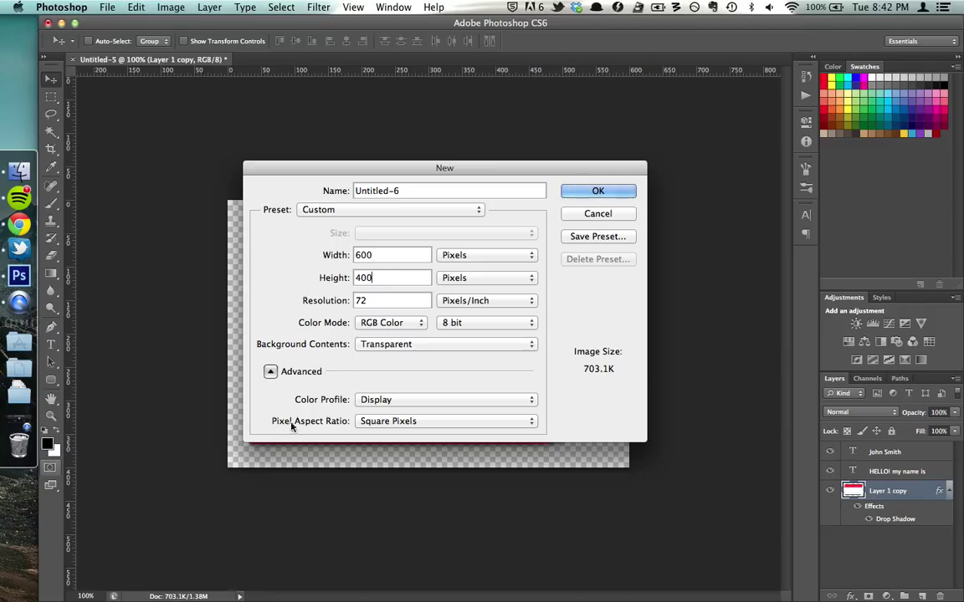
pyautogui.click(367, 345)
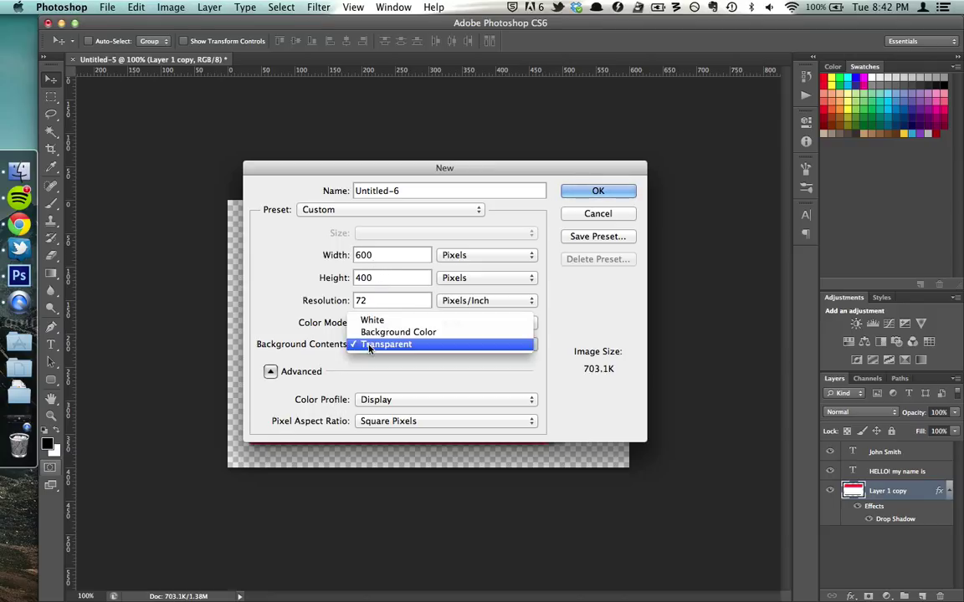
pyautogui.click(387, 346)
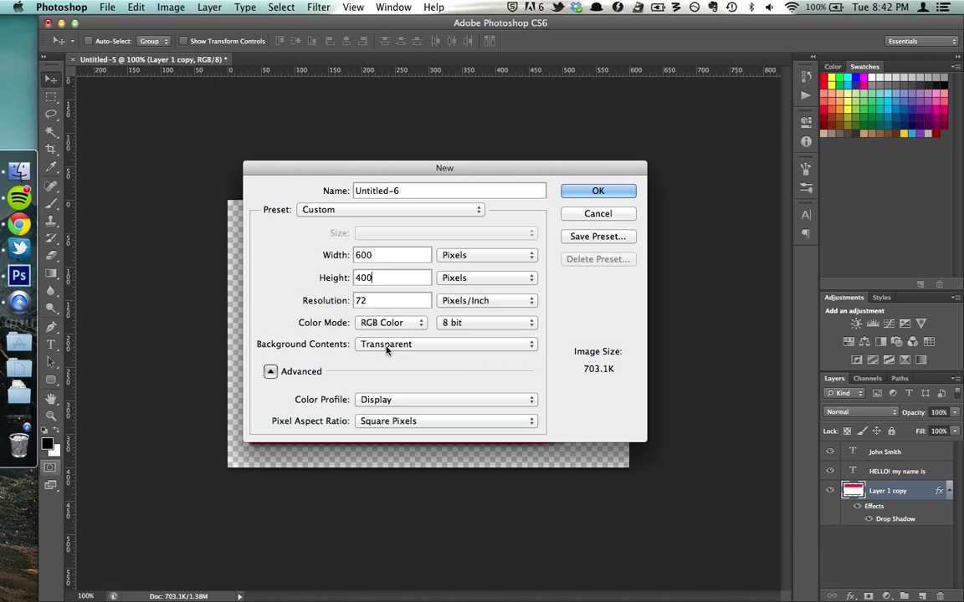
pyautogui.click(609, 195)
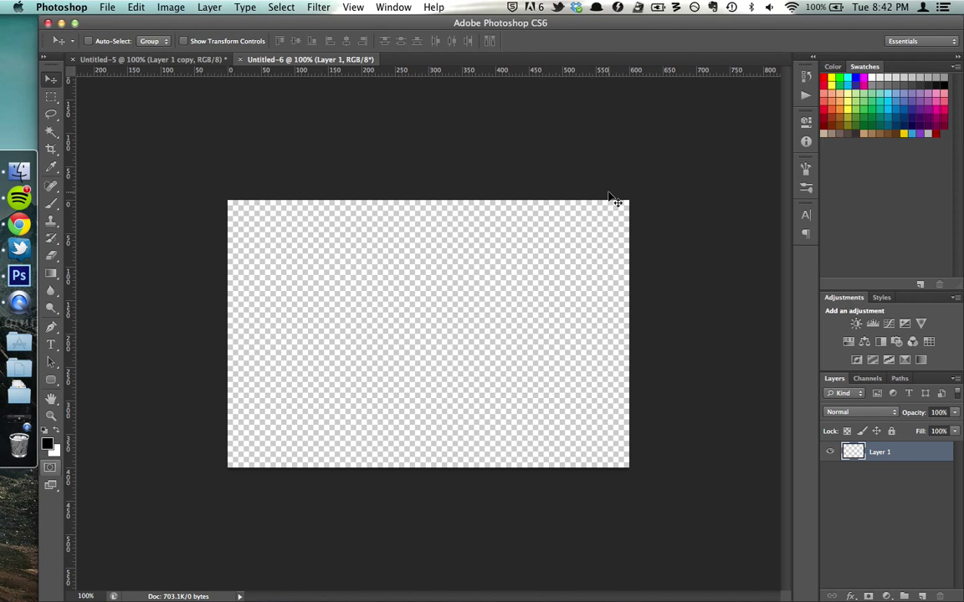
# After glancing at Untitled-5, show rulers and set guides at X 300 px and Y 200 px.
pyautogui.click(151, 59)
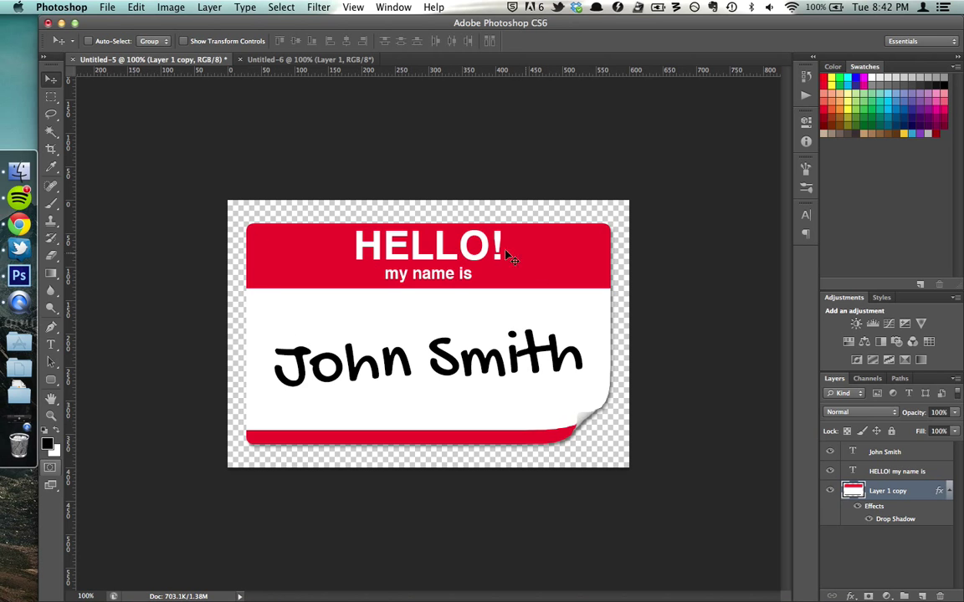
pyautogui.click(288, 59)
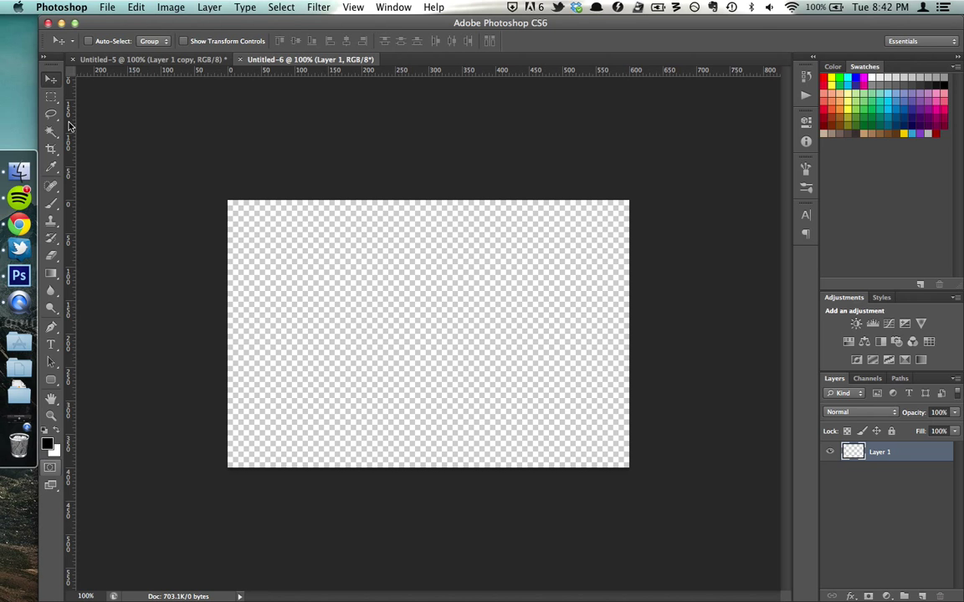
pyautogui.press('super+r')
pyautogui.press('super+r')
pyautogui.moveTo(72, 110); pyautogui.dragTo(428, 139)
pyautogui.moveTo(430, 71); pyautogui.dragTo(515, 330)
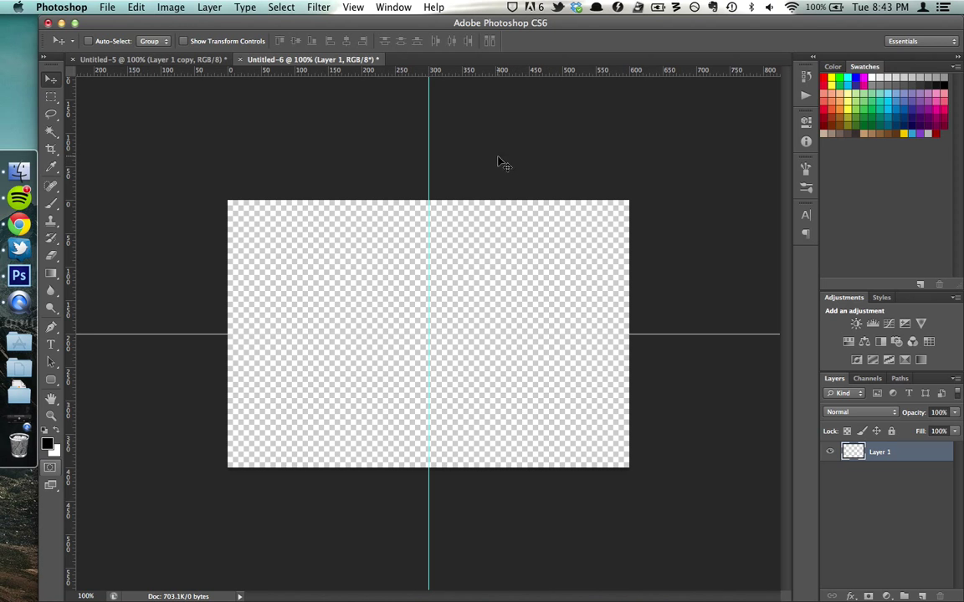
pyautogui.moveTo(428, 124)
pyautogui.mouseDown()
pyautogui.moveTo(441, 123)
pyautogui.moveTo(430, 125)
pyautogui.mouseUp()
# Select the Rounded Rectangle Tool in Pixels mode with a 10 px radius.
pyautogui.click(57, 381)
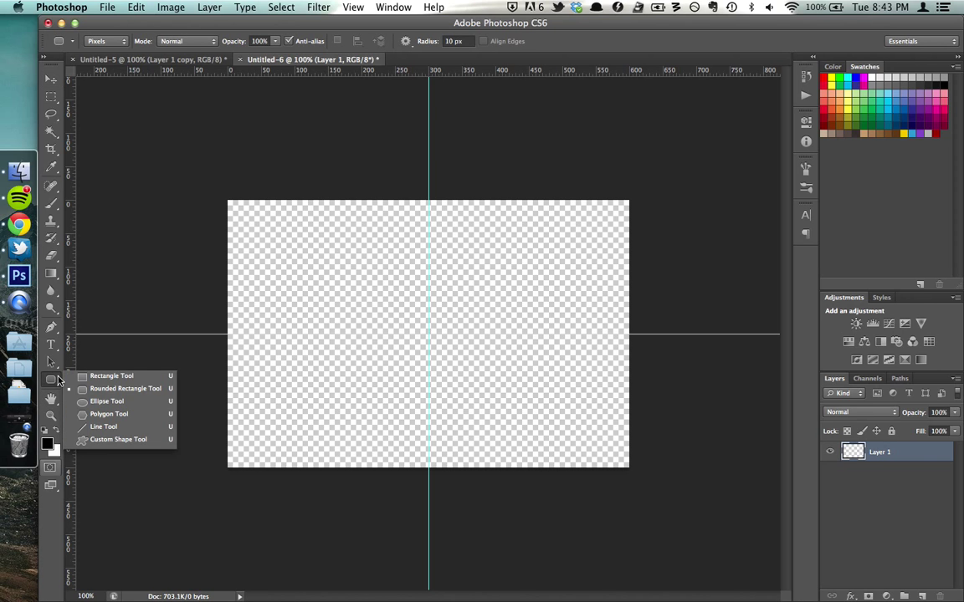
pyautogui.click(147, 391)
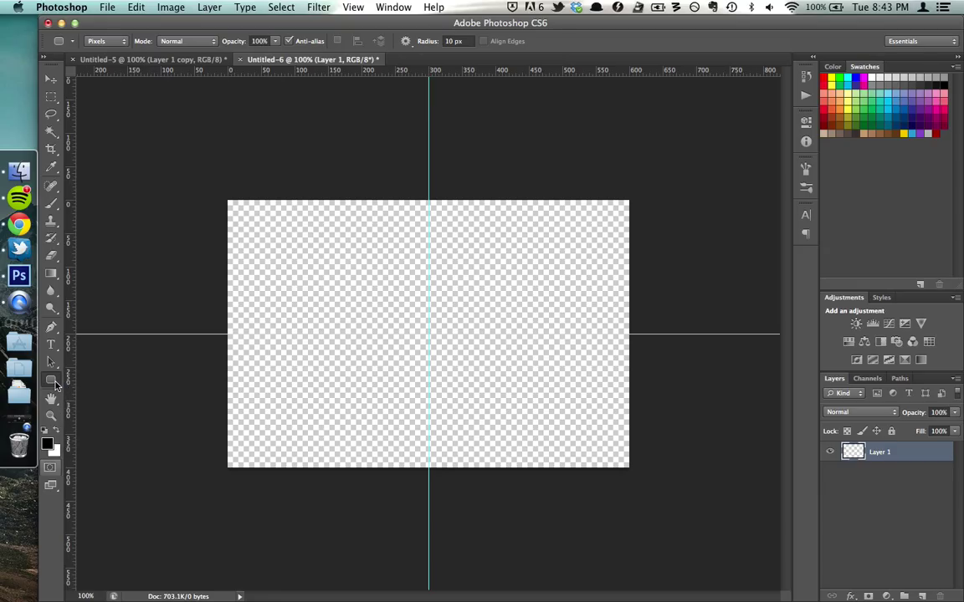
pyautogui.click(56, 383)
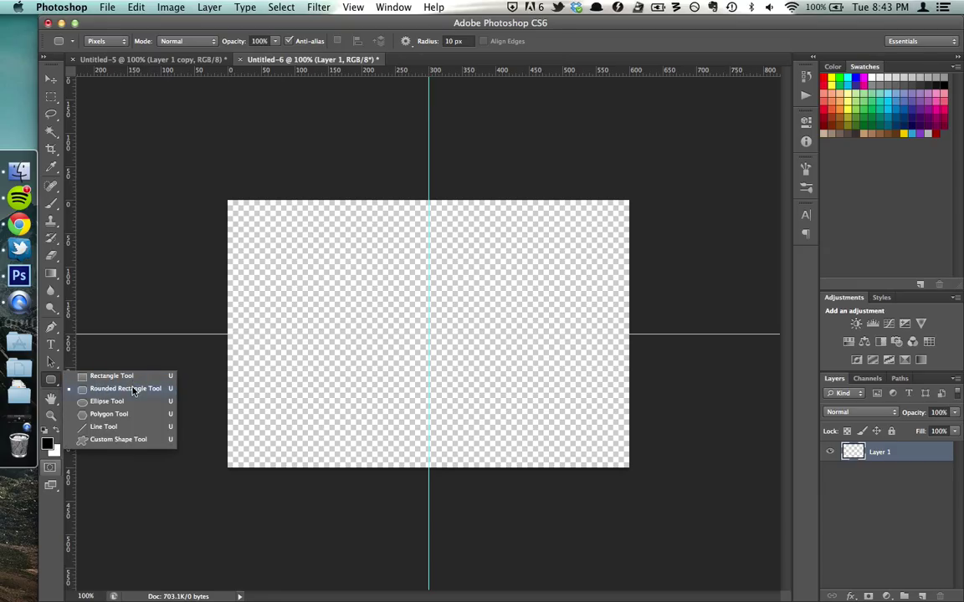
pyautogui.click(132, 389)
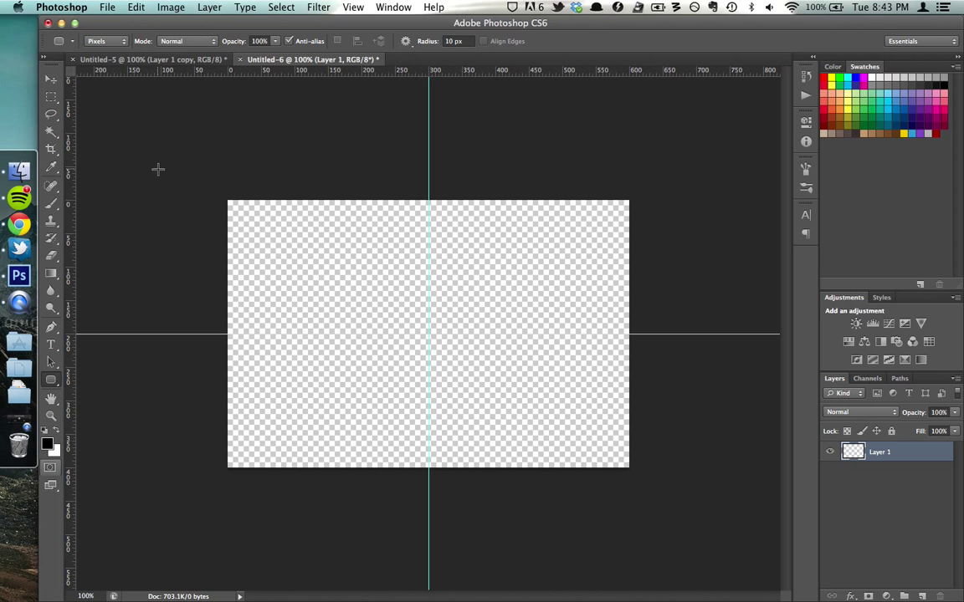
pyautogui.click(116, 42)
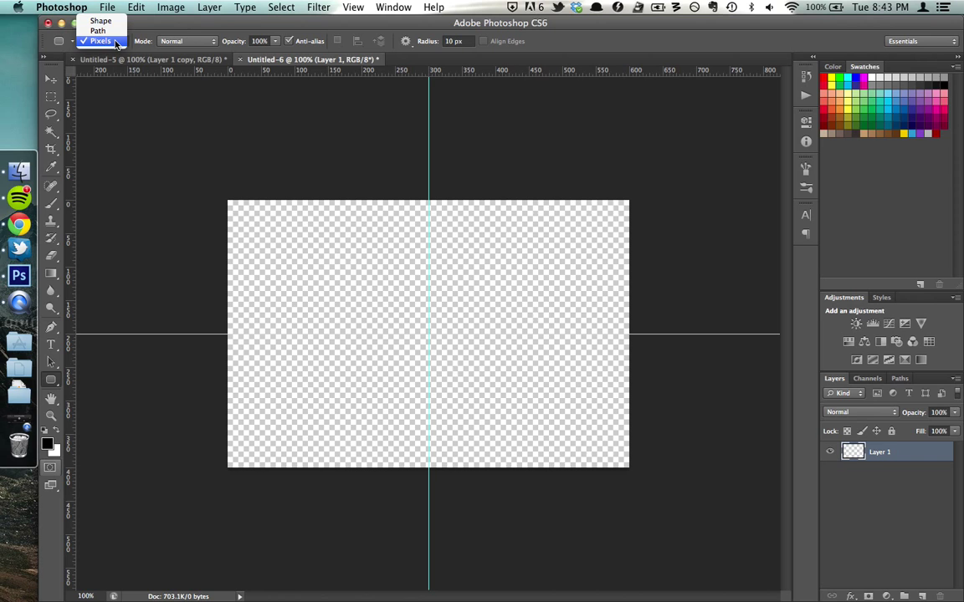
pyautogui.click(116, 41)
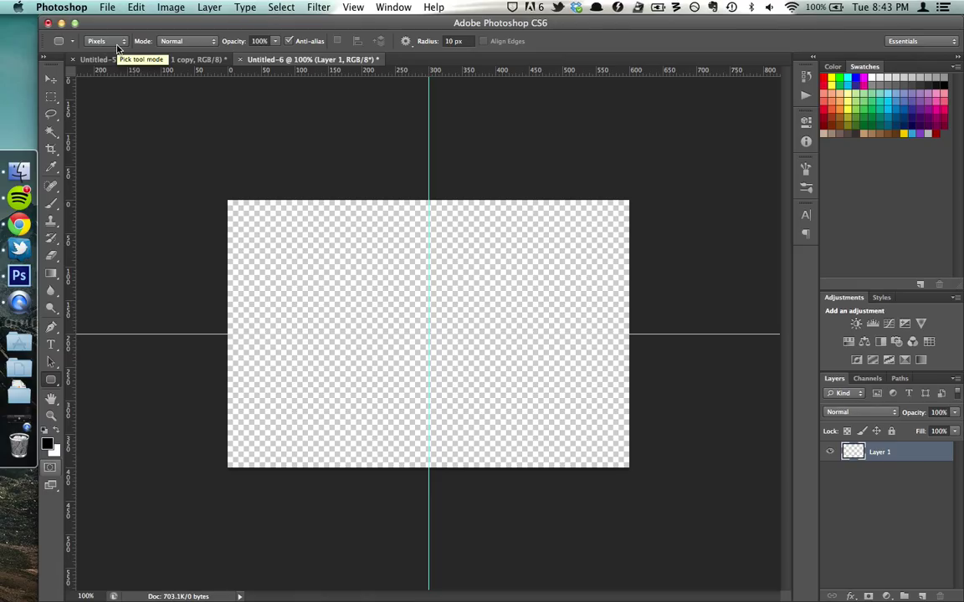
pyautogui.click(118, 43)
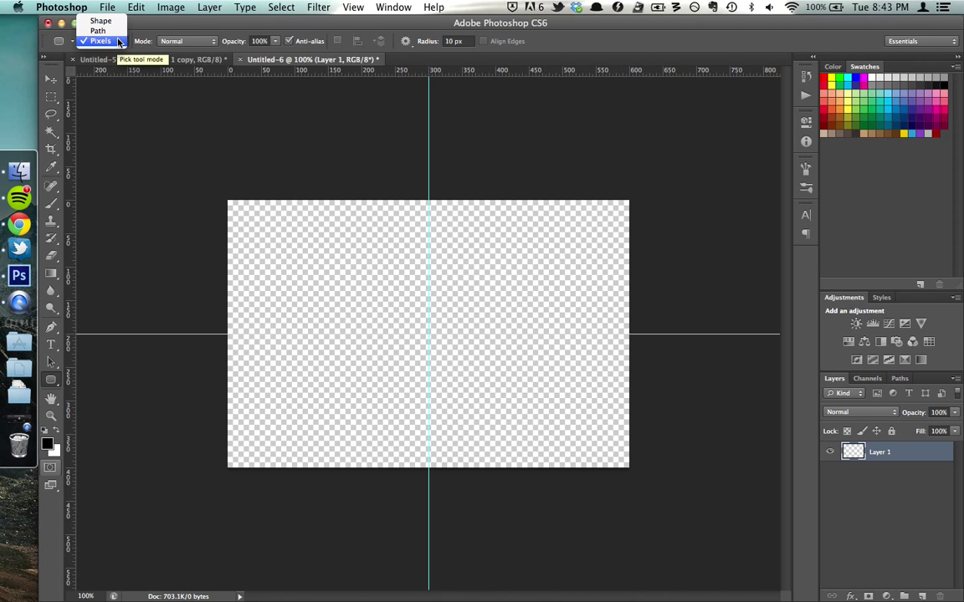
pyautogui.click(118, 41)
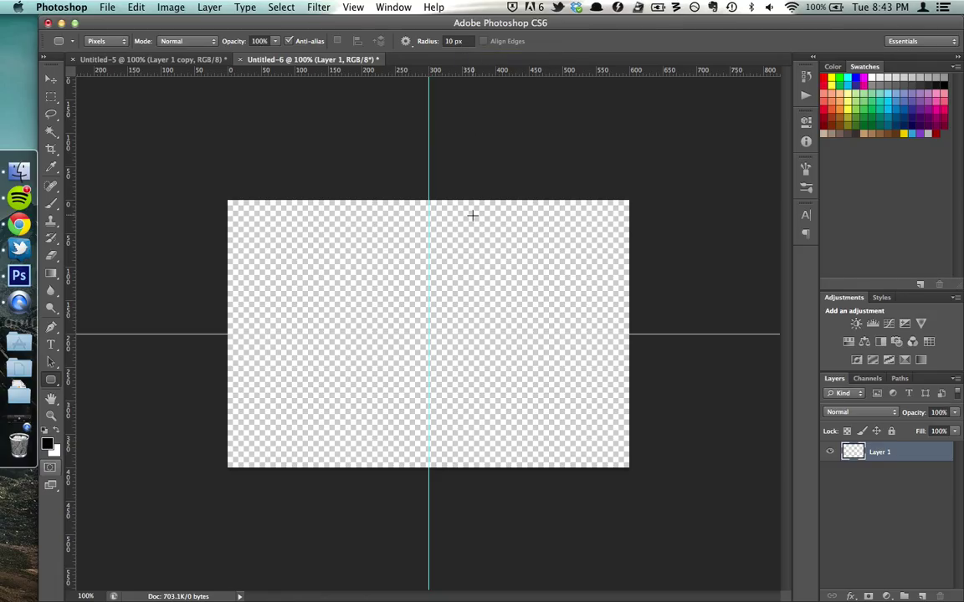
# Set the foreground colour to pure red #ff0000.
pyautogui.click(47, 444)
pyautogui.moveTo(674, 327); pyautogui.dragTo(770, 253)
pyautogui.click(891, 247)
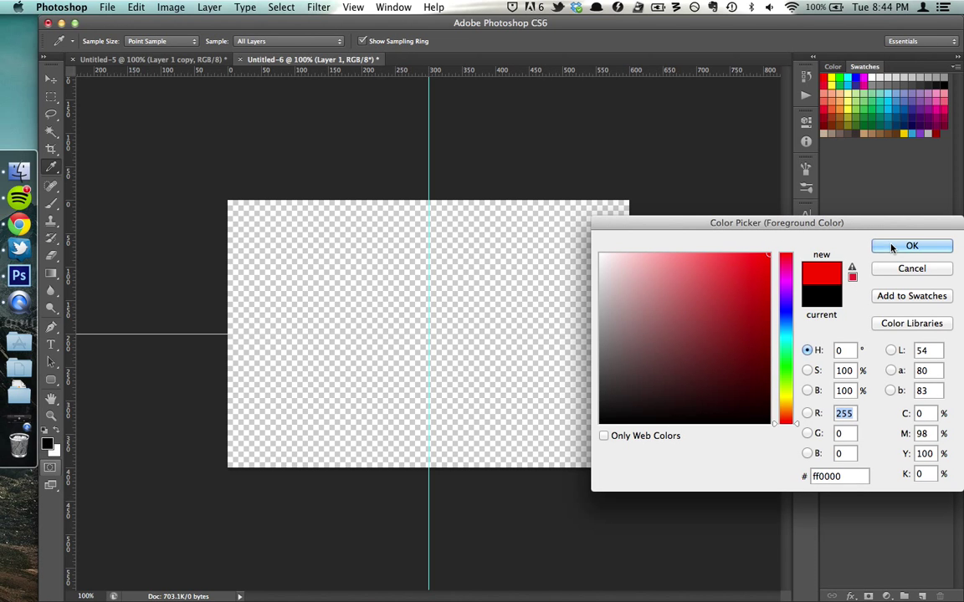
# Drag out a rounded rectangle from the guides' crossing, undoing the too-small first attempt.
pyautogui.press('u')
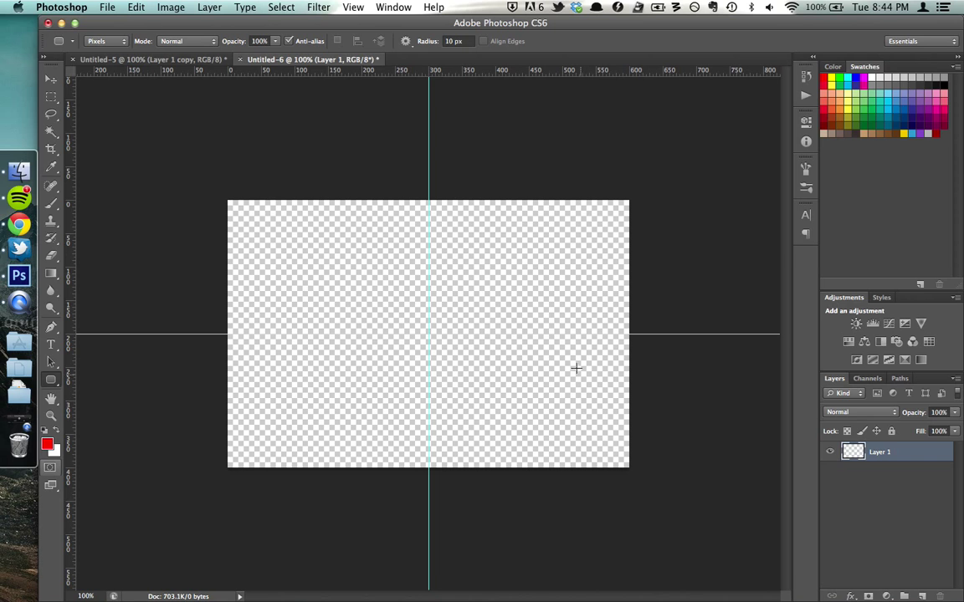
pyautogui.moveTo(430, 329); pyautogui.dragTo(610, 221)
pyautogui.press('super+z')
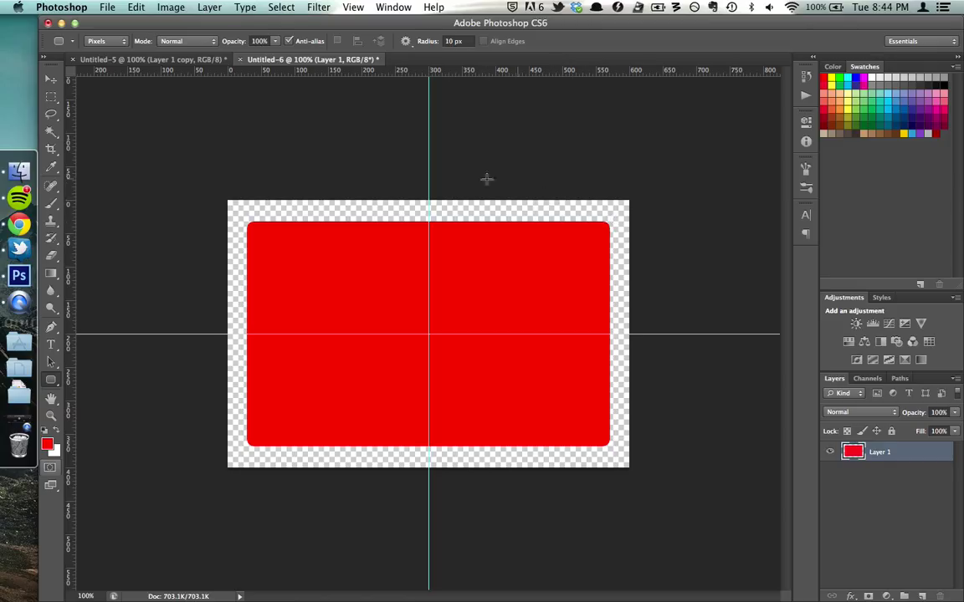
# Drag the vertical and horizontal guides back off the canvas with the Move tool.
pyautogui.click(51, 80)
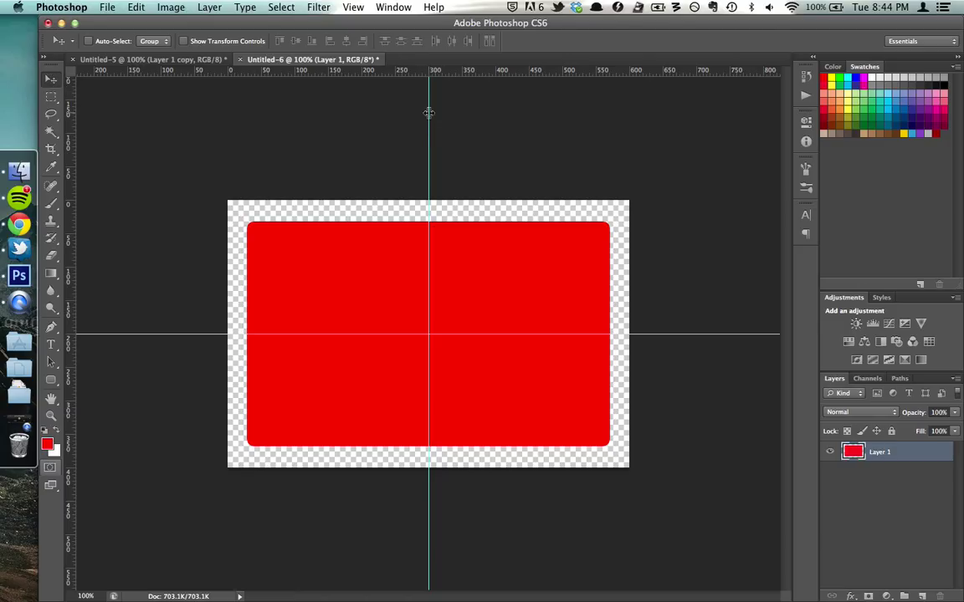
pyautogui.moveTo(428, 112); pyautogui.dragTo(42, 91)
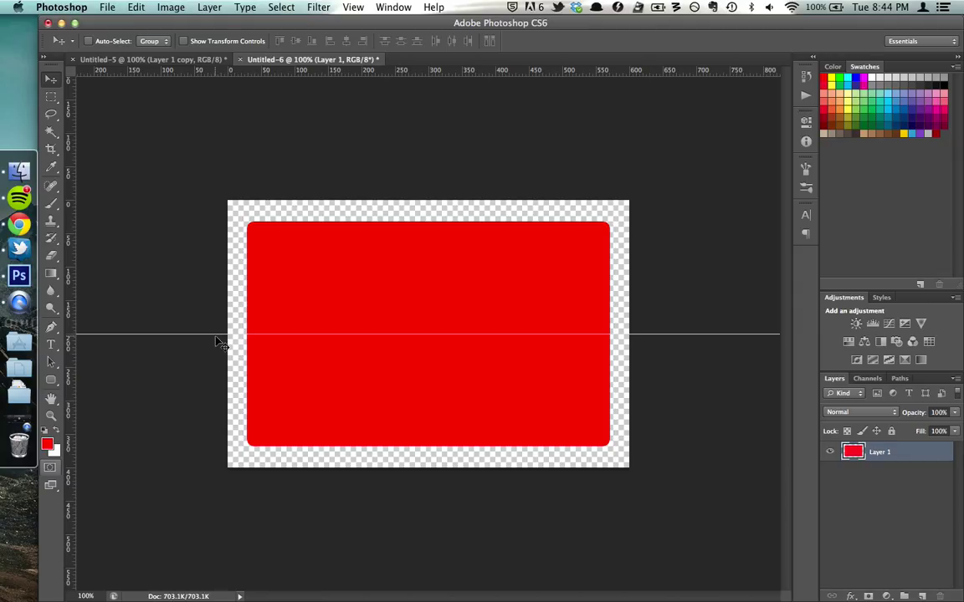
pyautogui.moveTo(216, 335); pyautogui.dragTo(224, 14)
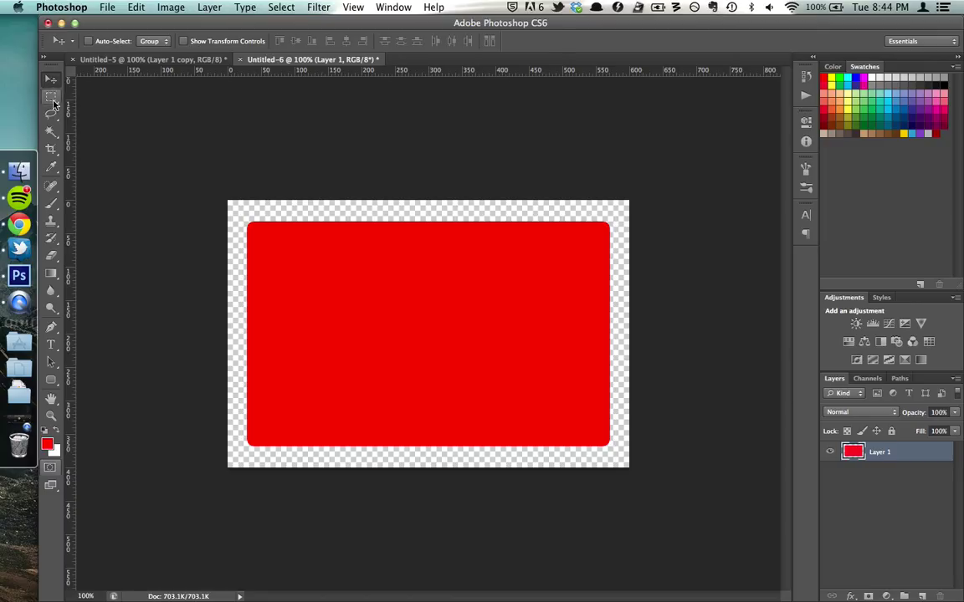
# Draw a rectangular marquee about 584×248 px over the lower red area.
pyautogui.moveTo(53, 102); pyautogui.dragTo(98, 97)
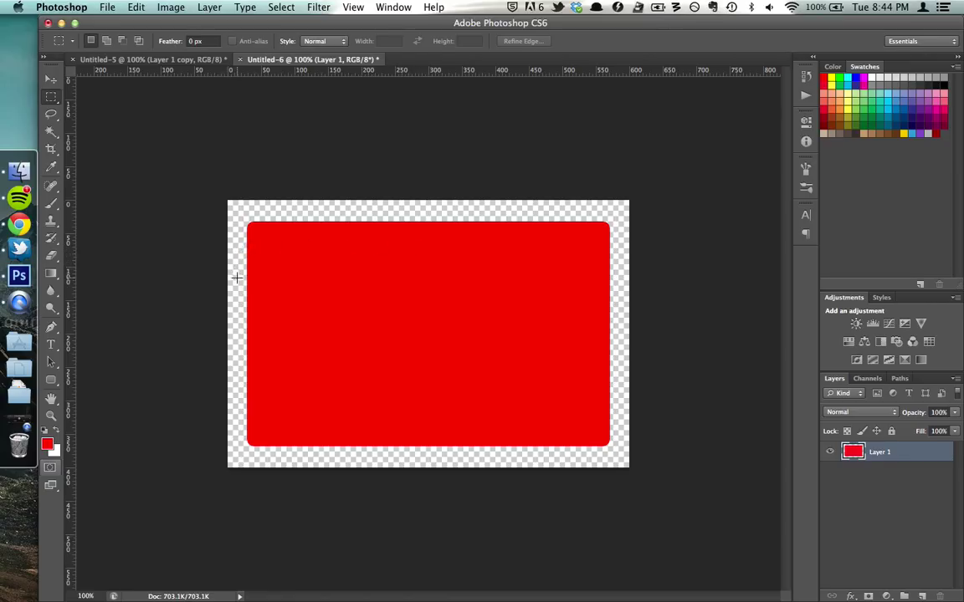
pyautogui.moveTo(239, 282); pyautogui.dragTo(621, 434)
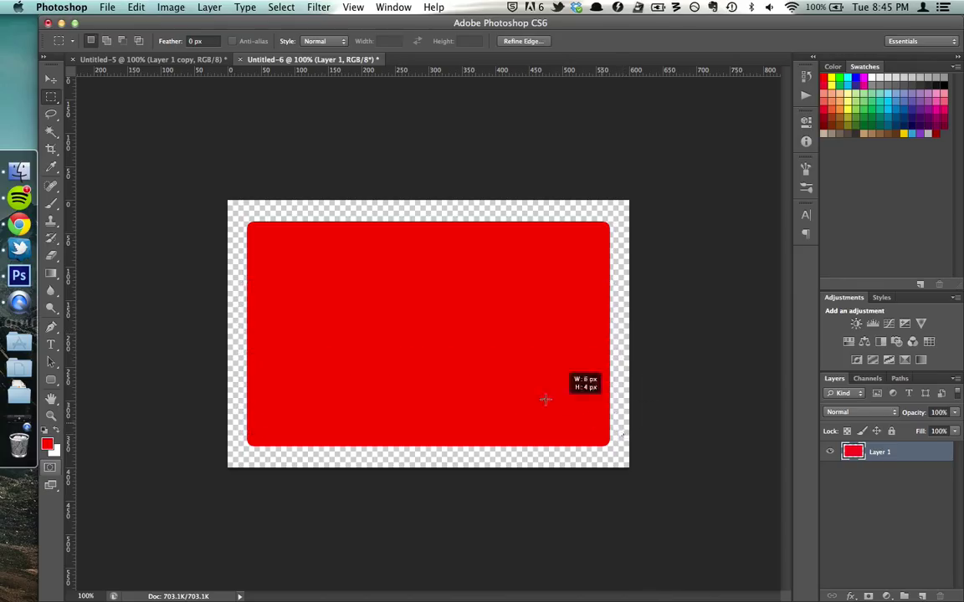
pyautogui.moveTo(302, 297); pyautogui.dragTo(231, 270)
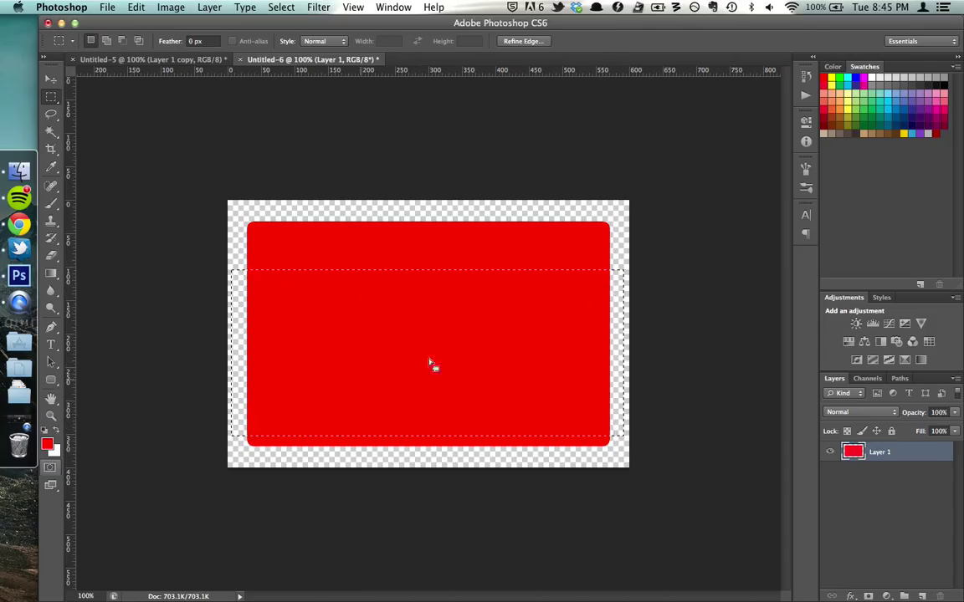
# Make white the foreground colour and Paint Bucket-fill the selected area white.
pyautogui.click(56, 279)
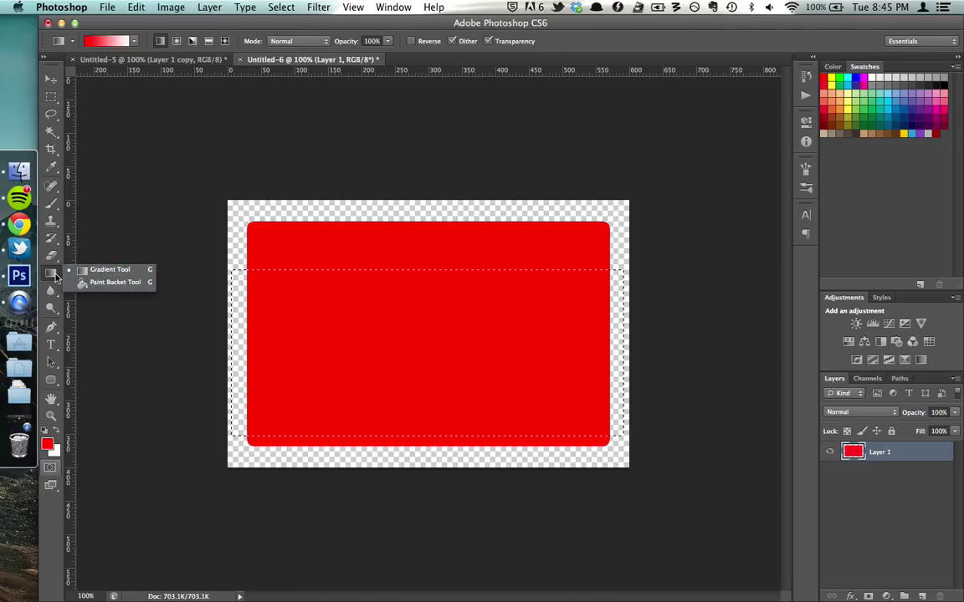
pyautogui.click(101, 283)
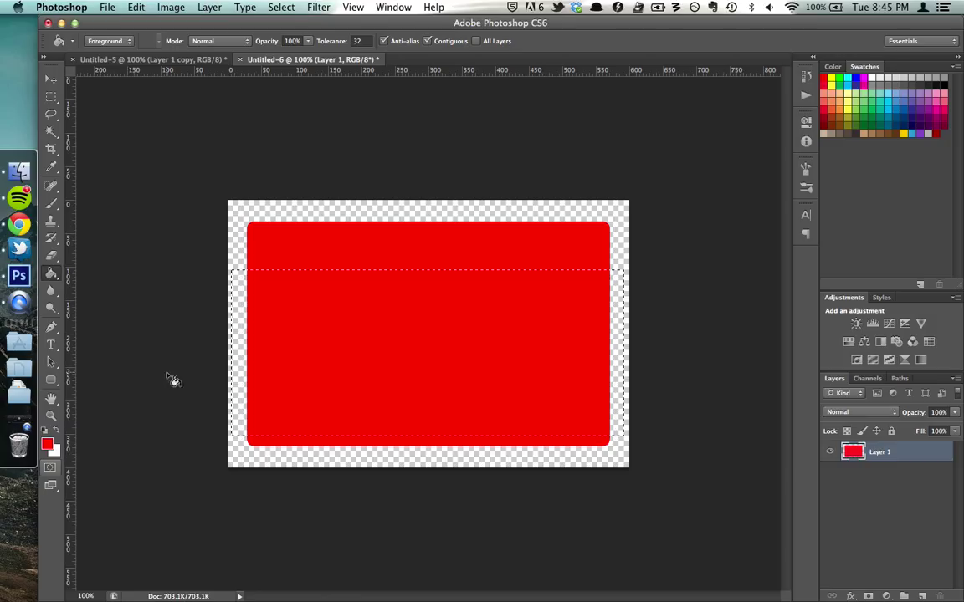
pyautogui.click(58, 430)
pyautogui.click(47, 443)
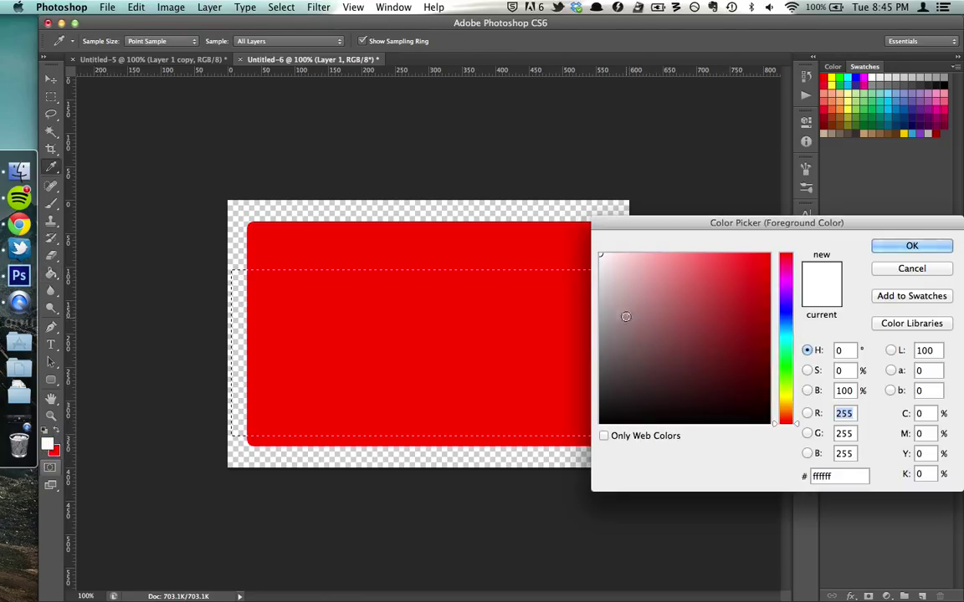
pyautogui.click(924, 256)
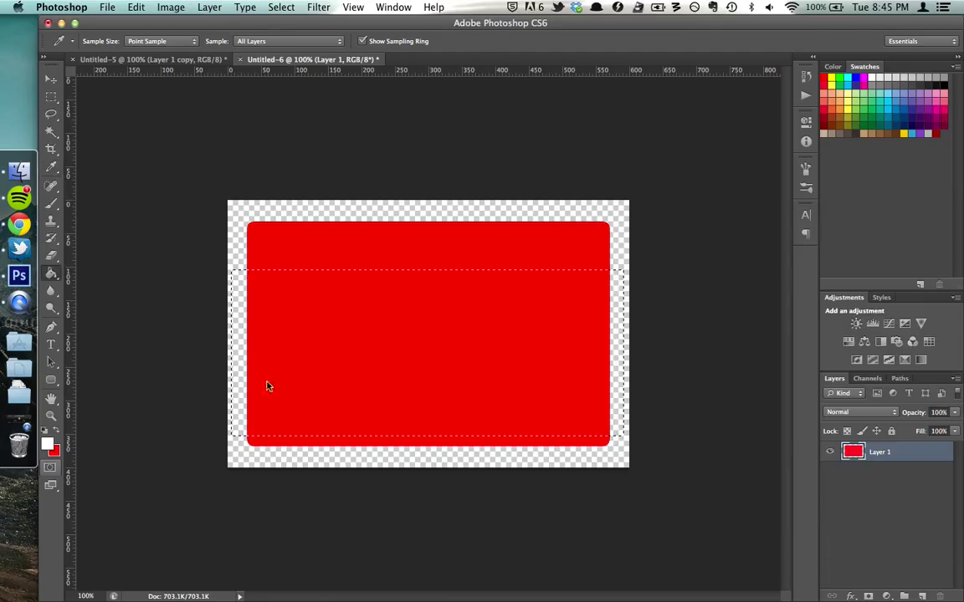
pyautogui.press('g')
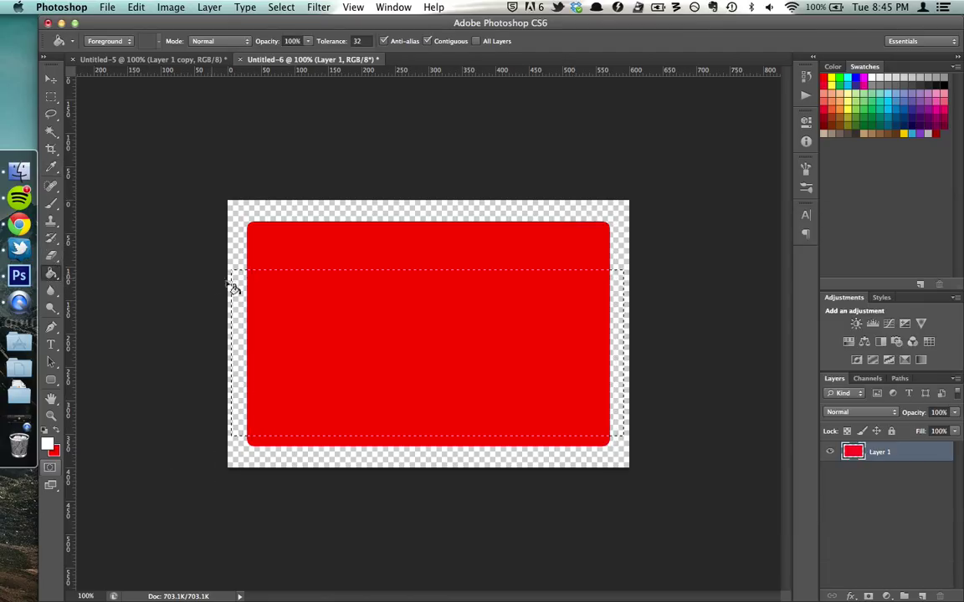
pyautogui.click(293, 303)
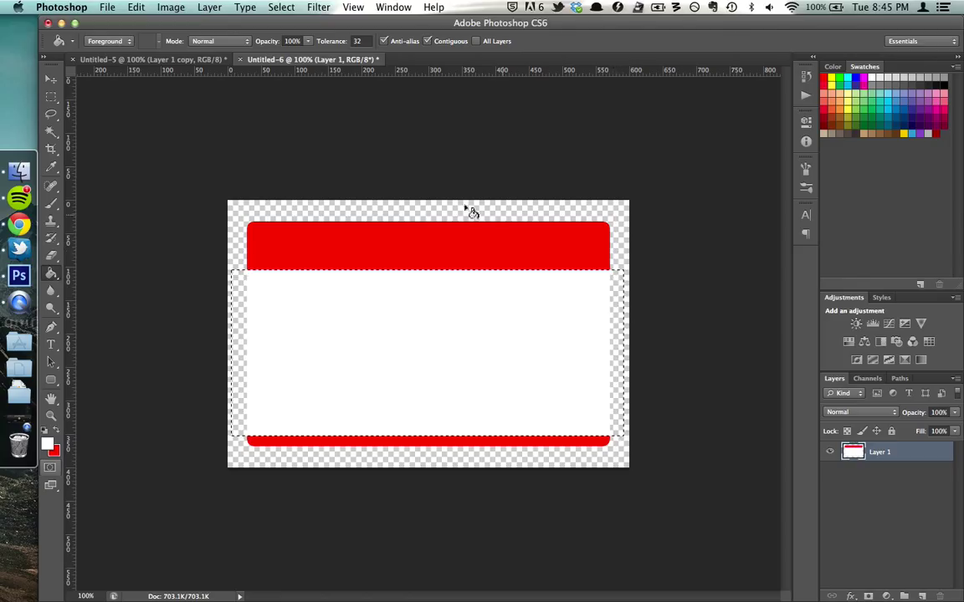
# Deselect with Cmd+D and compare the badge against the finished Untitled-5.
pyautogui.click(51, 97)
pyautogui.click(50, 77)
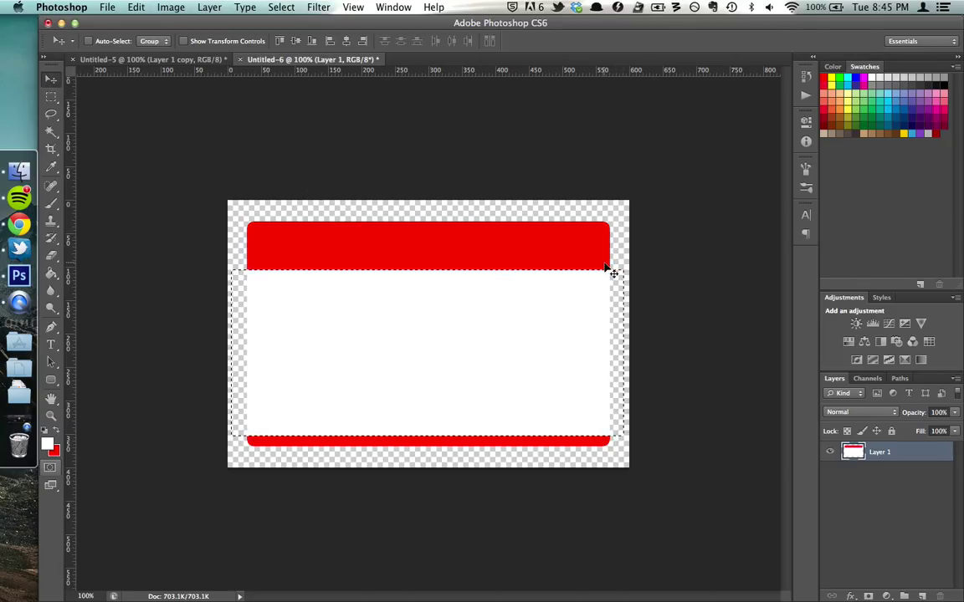
pyautogui.press('super+d')
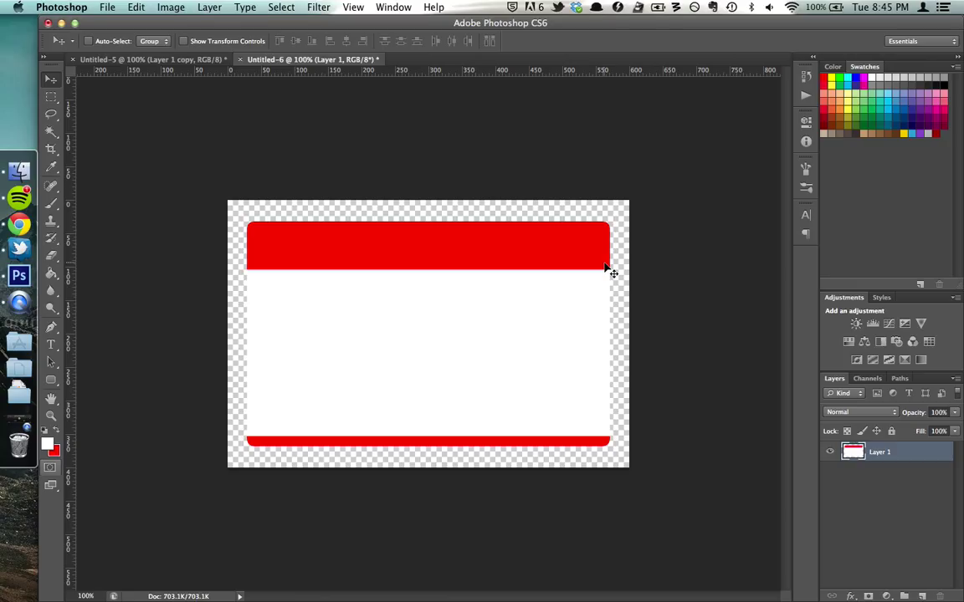
pyautogui.click(200, 61)
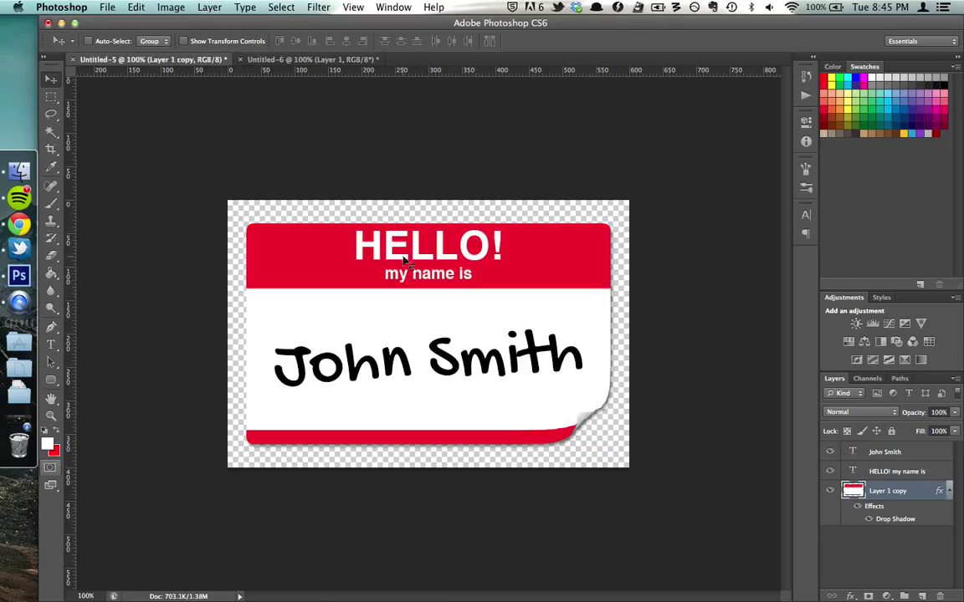
pyautogui.click(306, 60)
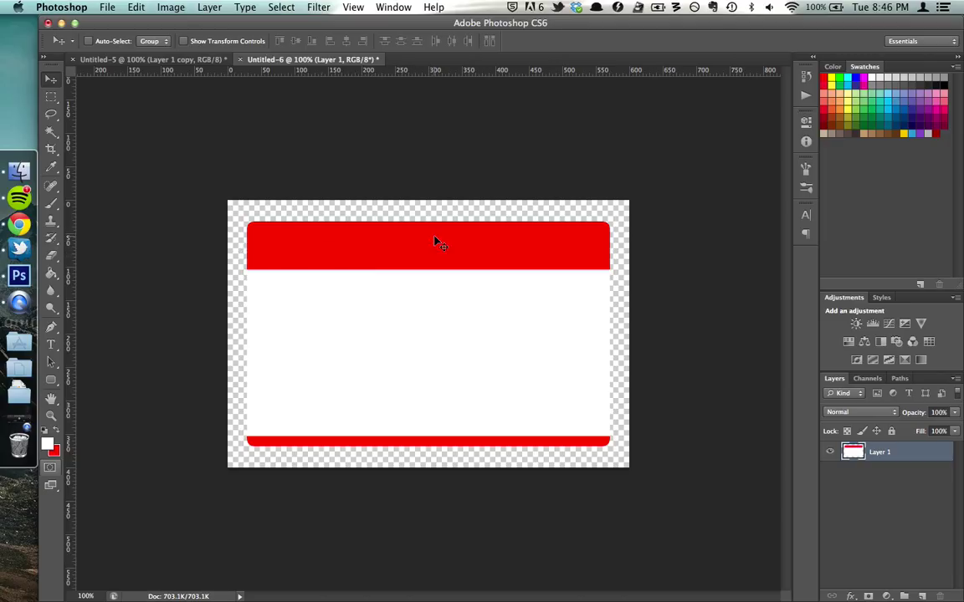
pyautogui.click(186, 60)
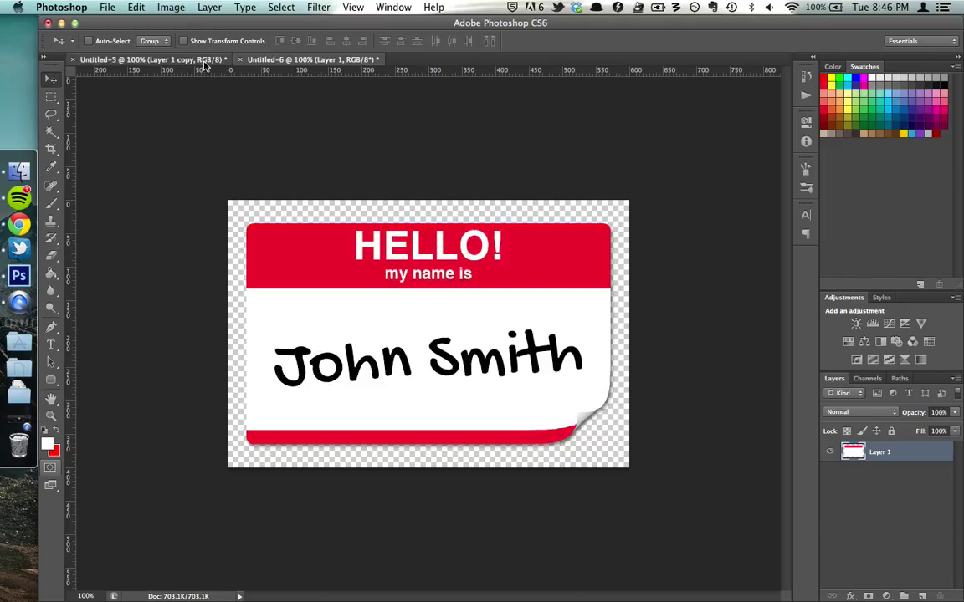
# In Untitled-6, start a text entry on the red banner with the Helvetica font.
pyautogui.click(249, 60)
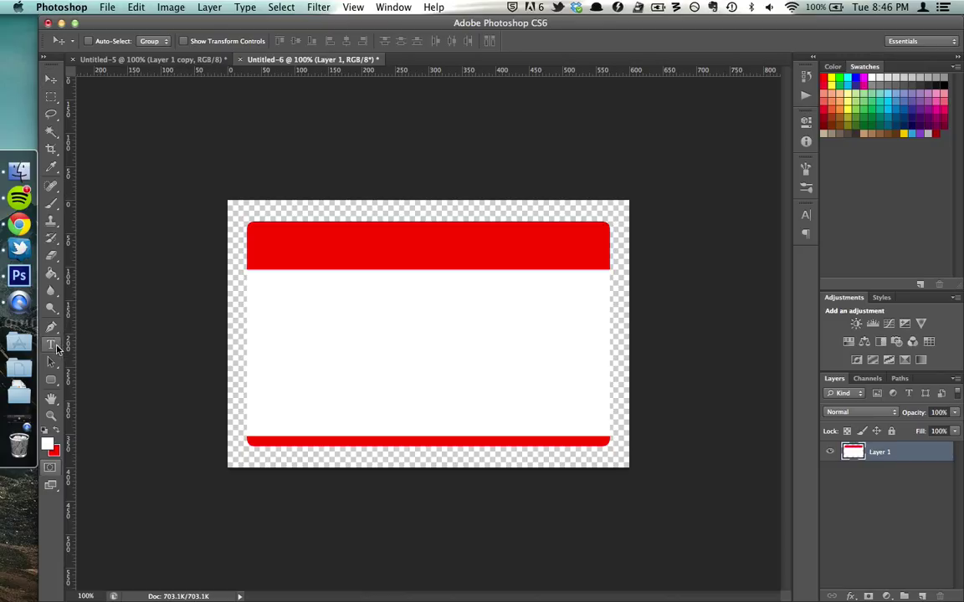
pyautogui.click(52, 344)
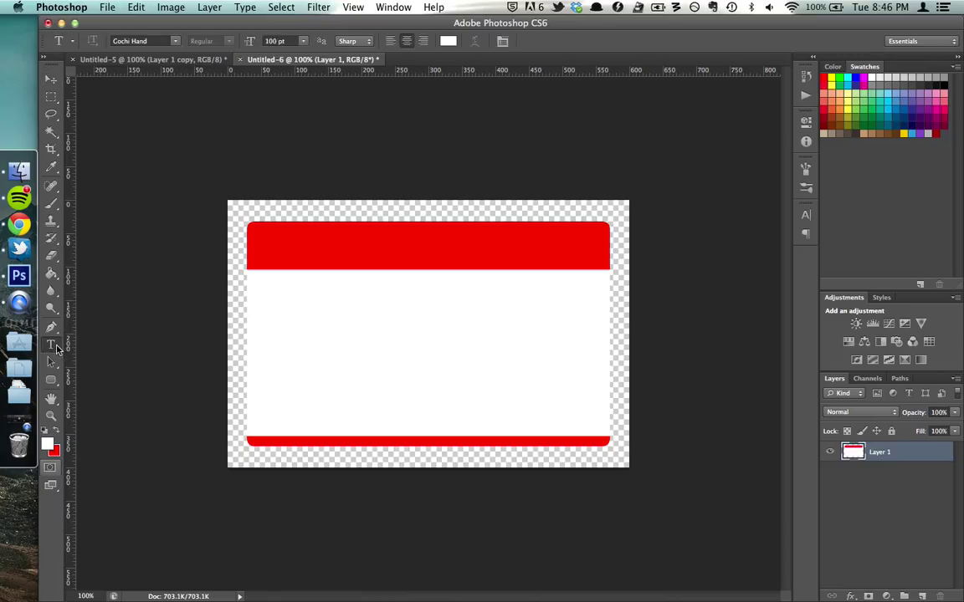
pyautogui.click(377, 244)
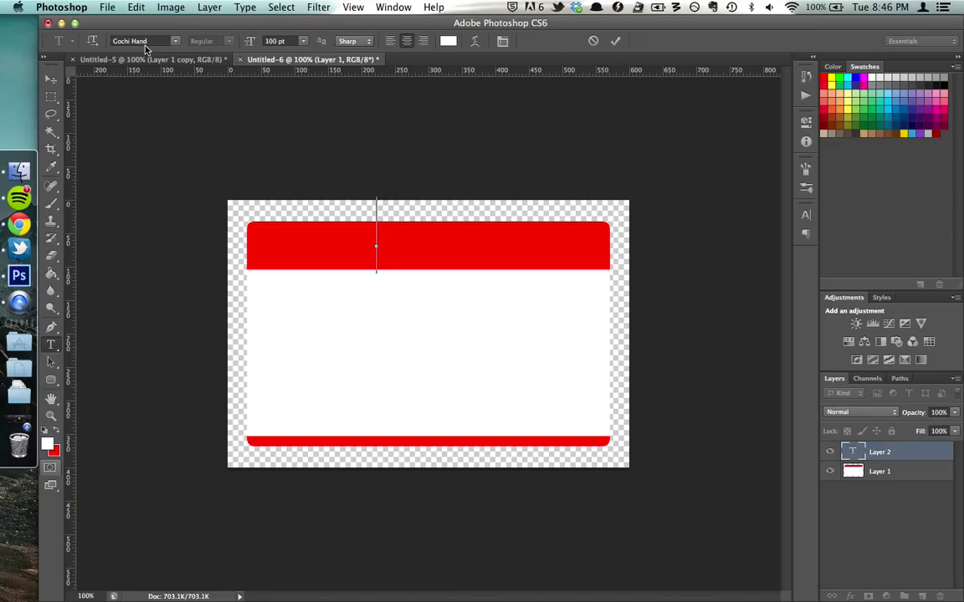
pyautogui.moveTo(139, 41); pyautogui.dragTo(76, 41)
pyautogui.write('Helvetica')
pyautogui.press('Return')
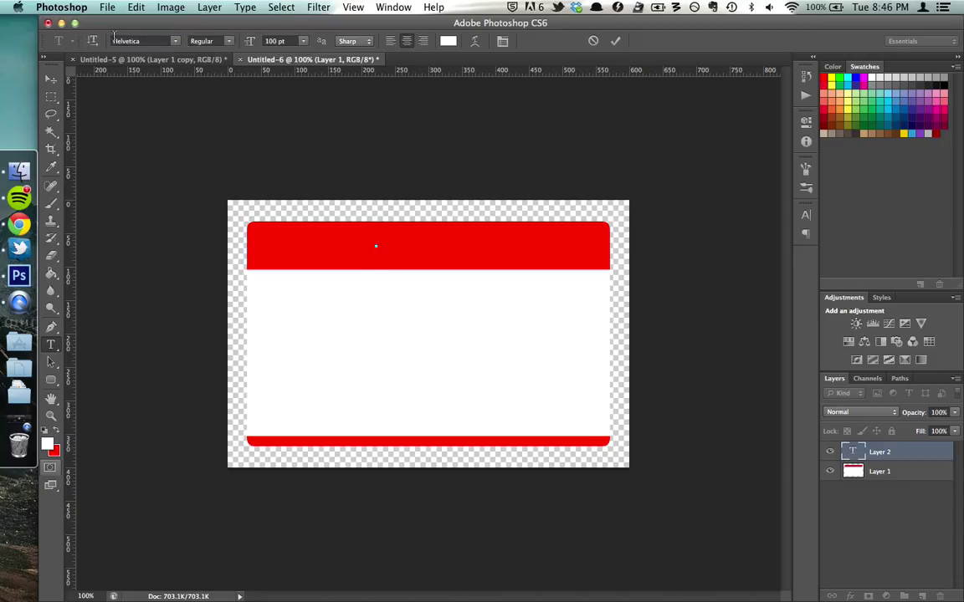
pyautogui.click(375, 246)
# Type 'HELLO!' in 36 pt white Helvetica Bold.
pyautogui.click(298, 43)
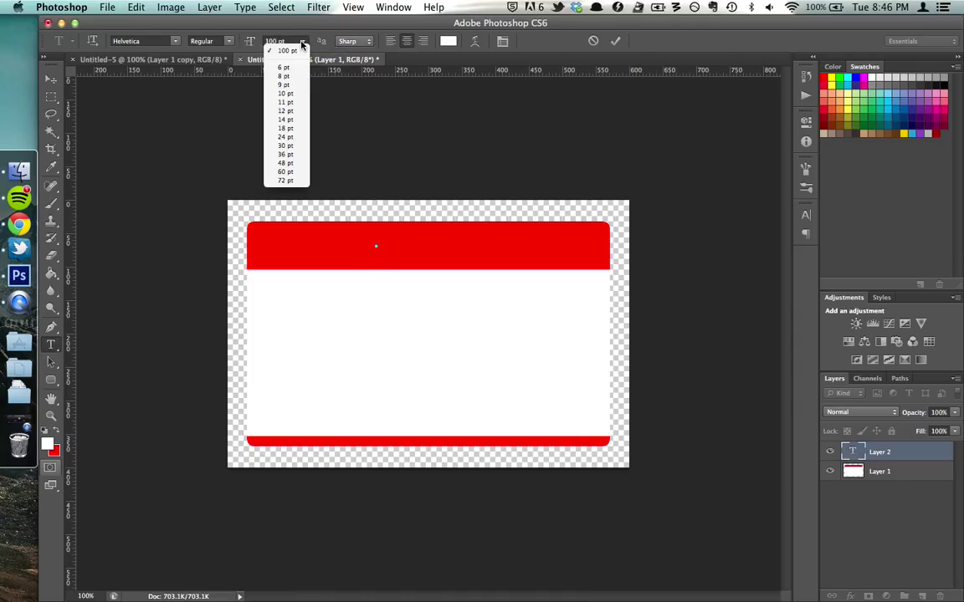
pyautogui.click(299, 154)
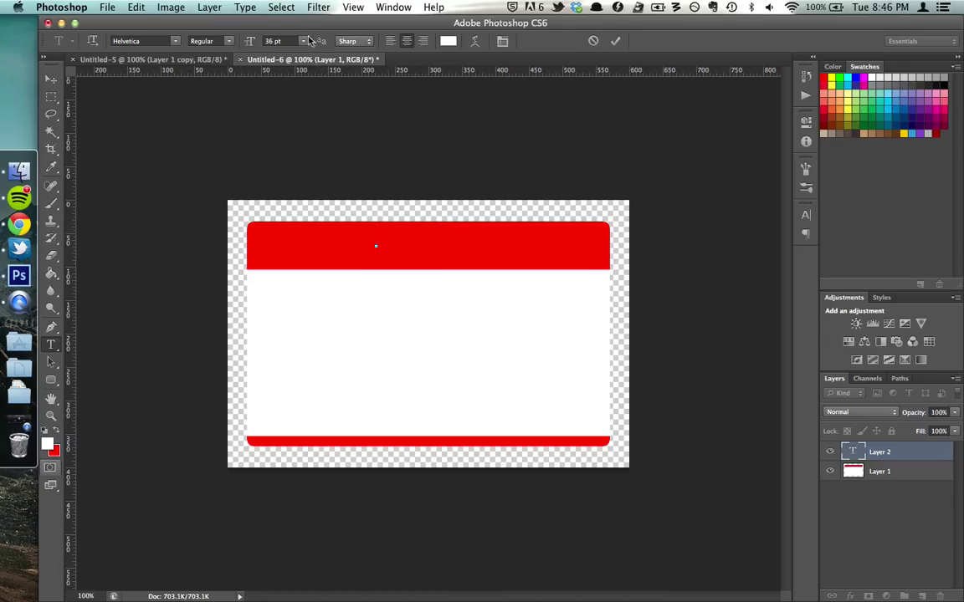
pyautogui.click(449, 42)
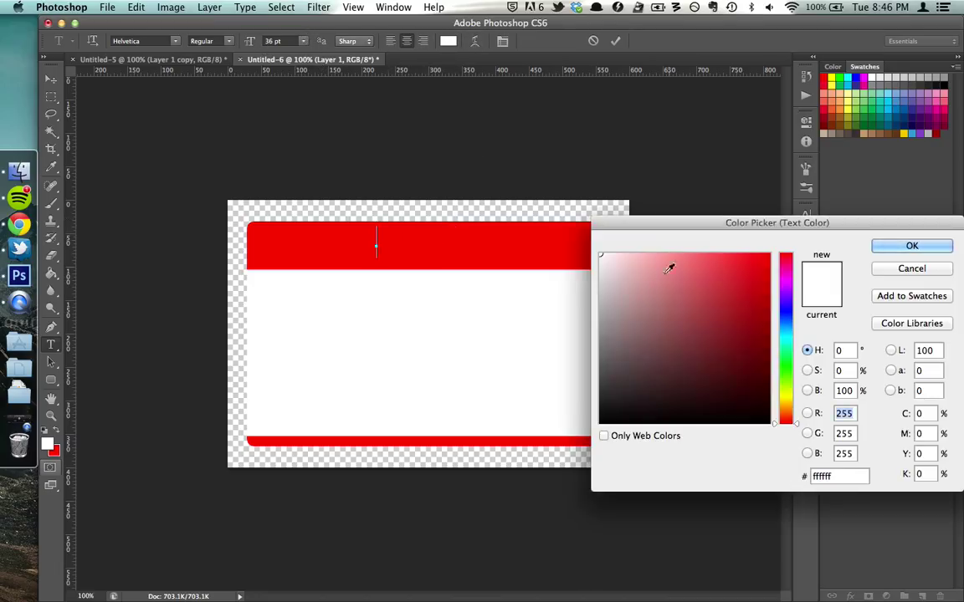
pyautogui.click(935, 247)
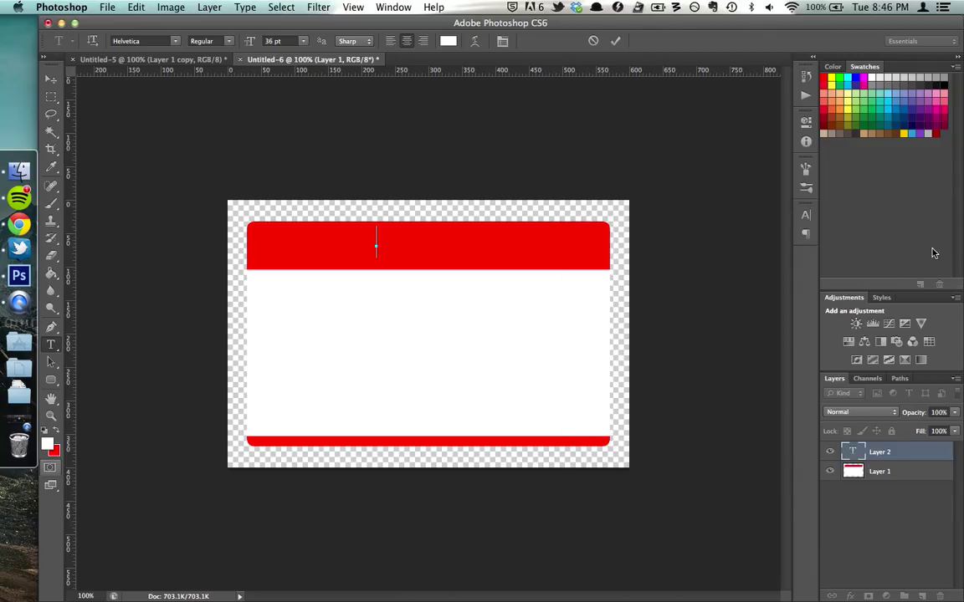
pyautogui.click(205, 41)
pyautogui.click(229, 76)
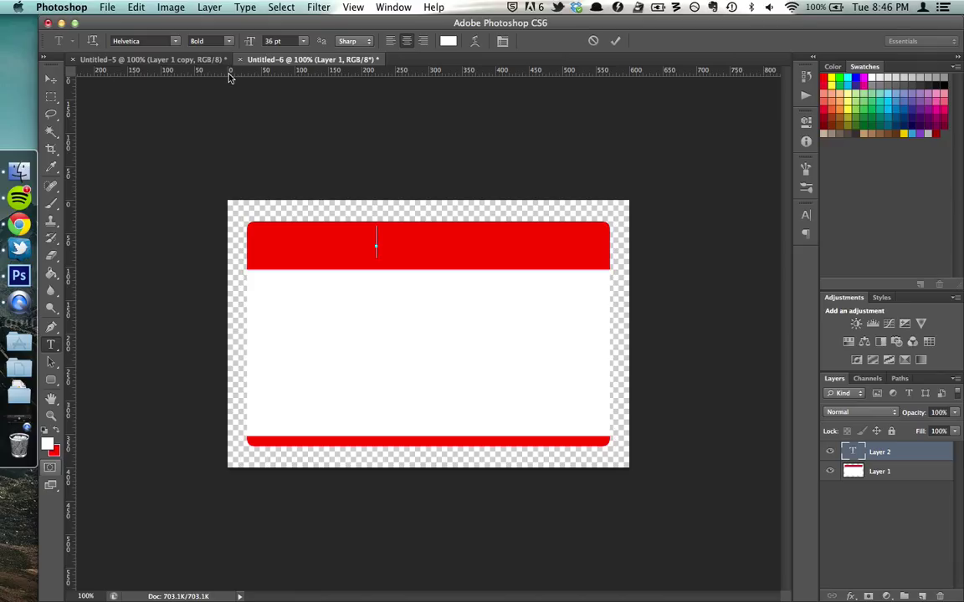
pyautogui.write('HELLO!')
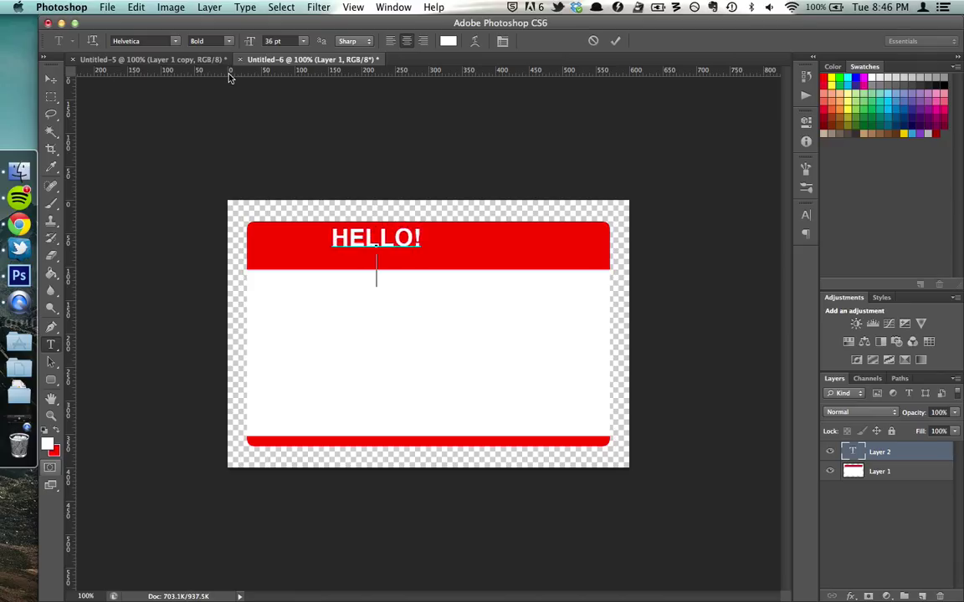
# Add 'my name is' at 18 pt on the next line and commit the text.
pyautogui.click(301, 41)
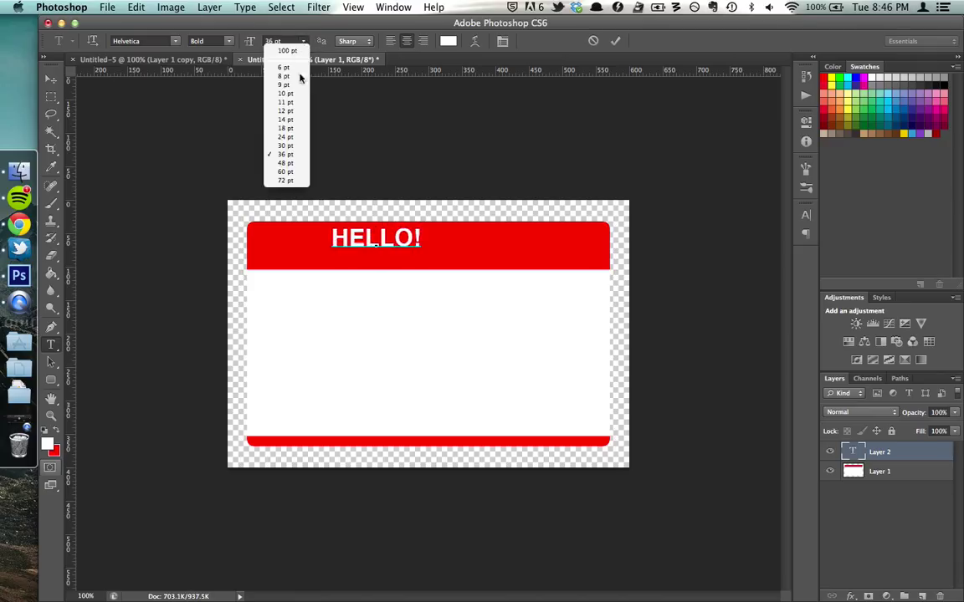
pyautogui.click(286, 128)
pyautogui.press('Return')
pyautogui.write('my')
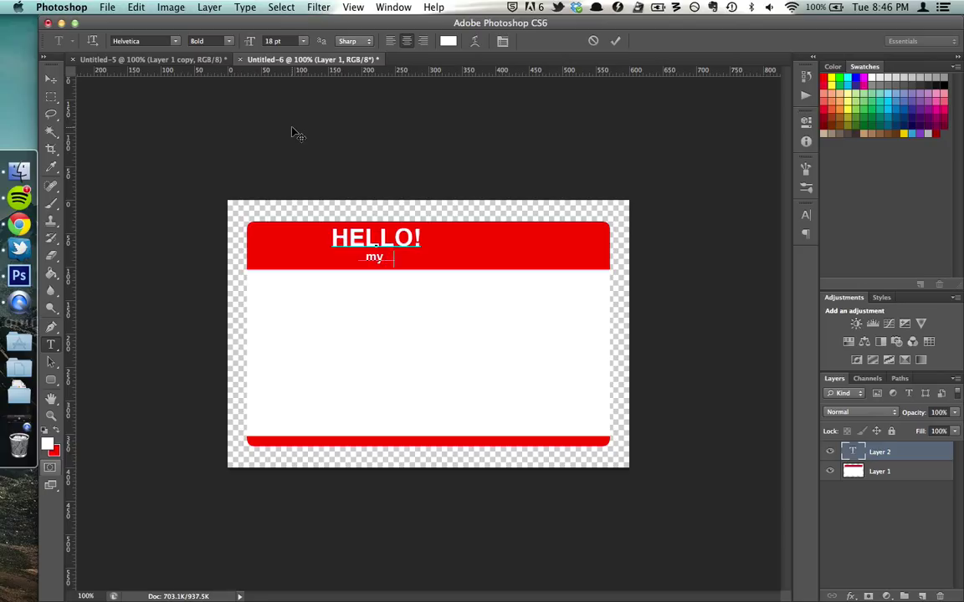
pyautogui.write(' name is')
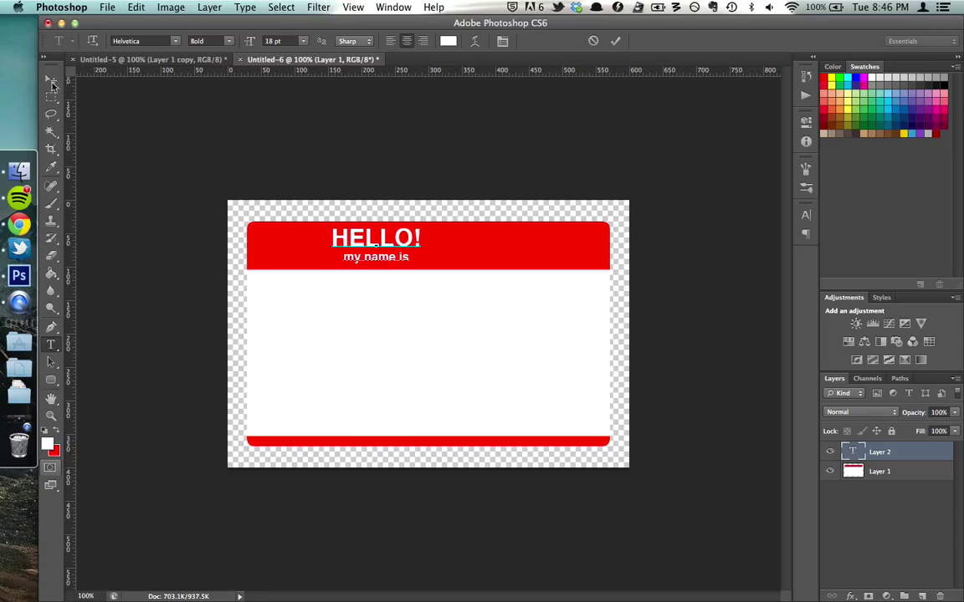
pyautogui.click(51, 83)
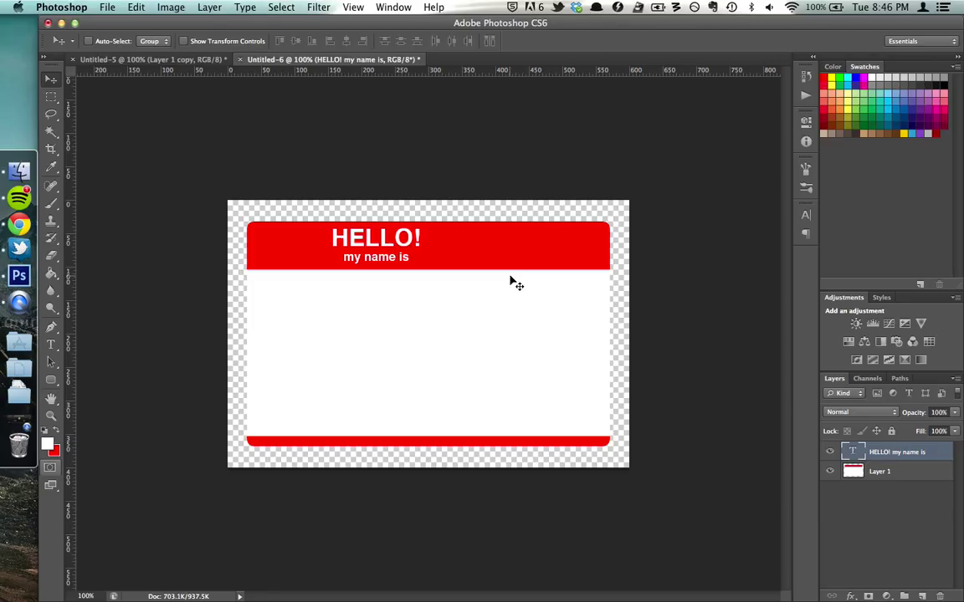
pyautogui.click(51, 344)
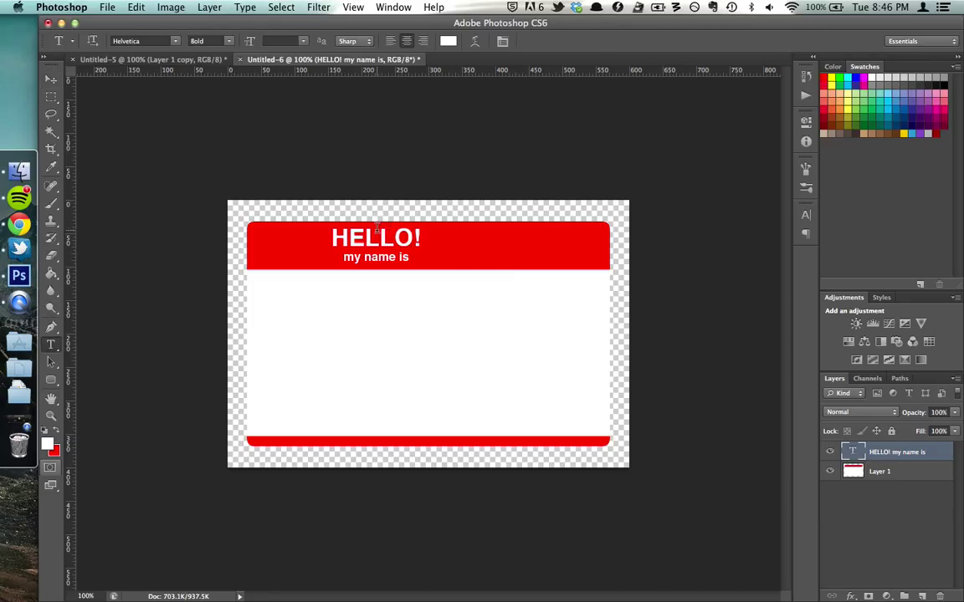
pyautogui.click(377, 228)
pyautogui.press('super+a')
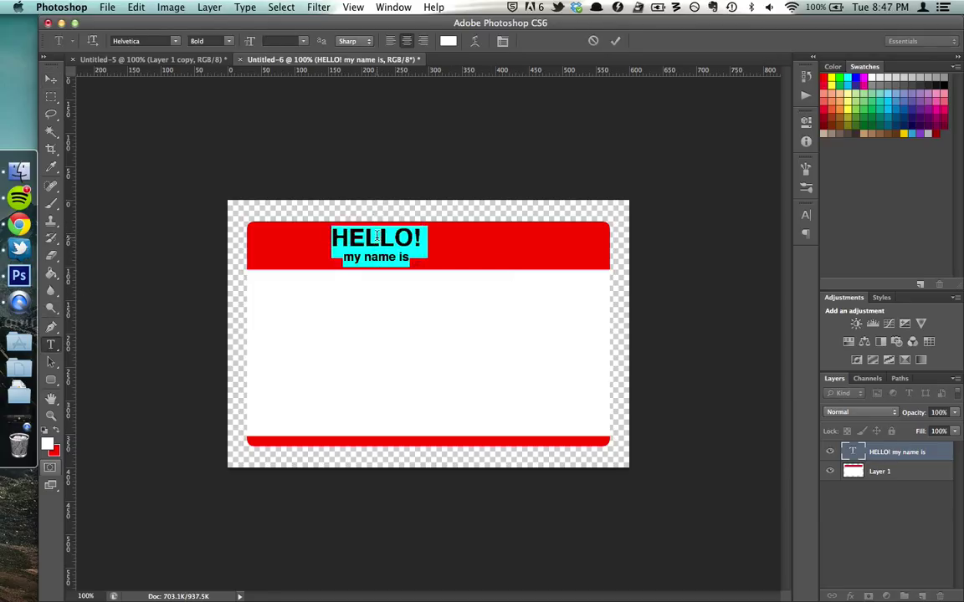
pyautogui.click(391, 41)
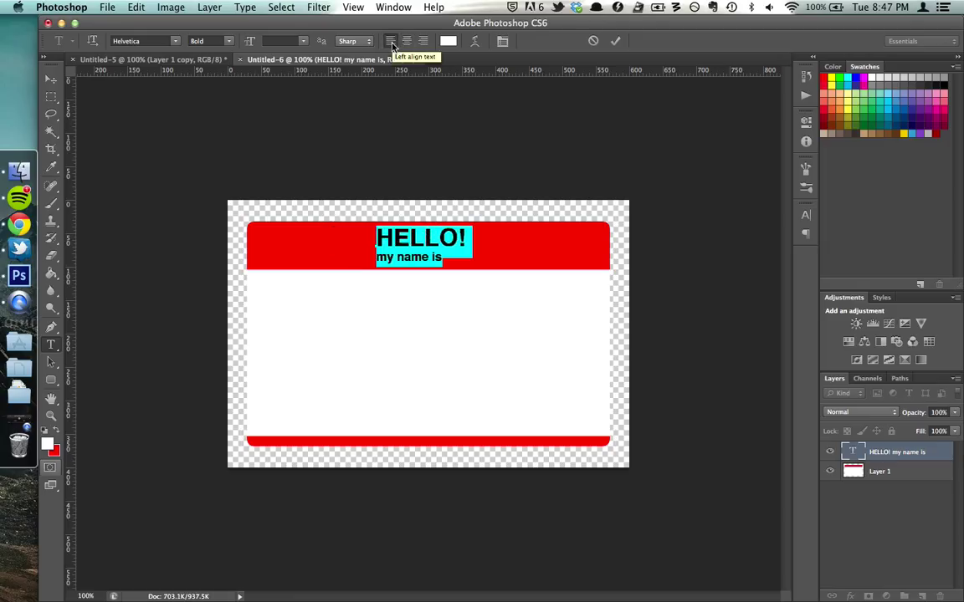
pyautogui.click(407, 41)
pyautogui.click(368, 241)
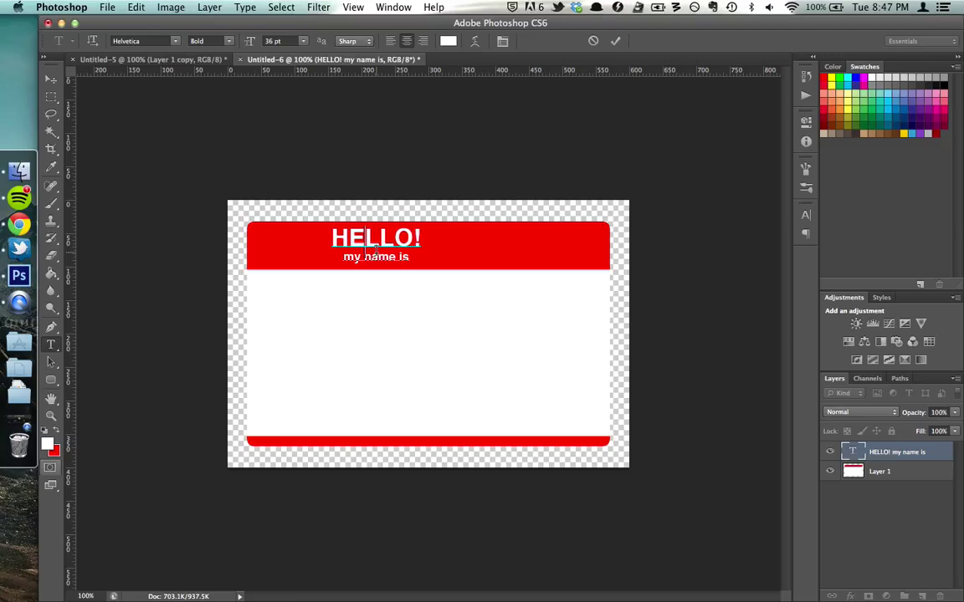
pyautogui.tripleClick(378, 257)
pyautogui.press('super+a')
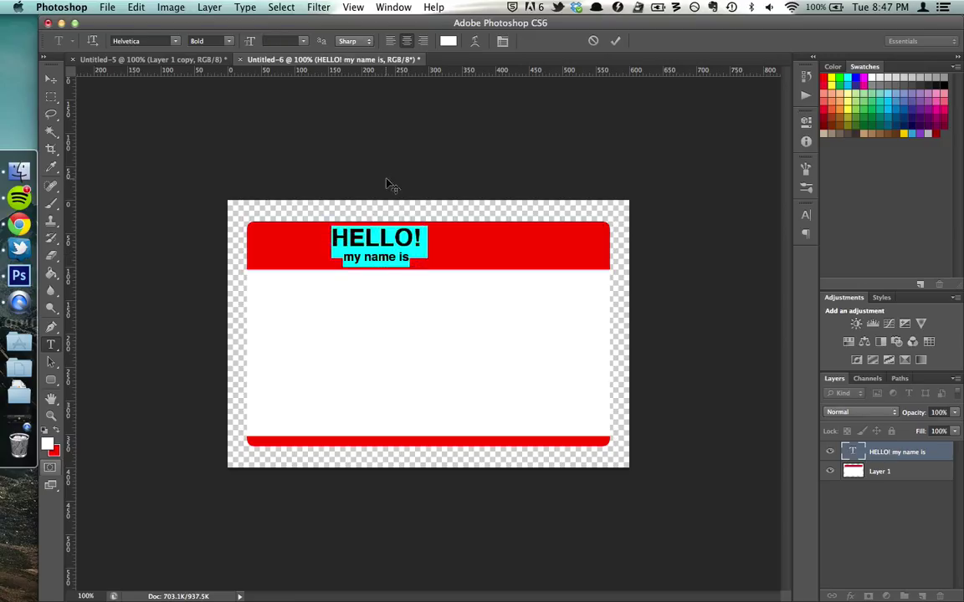
pyautogui.click(50, 79)
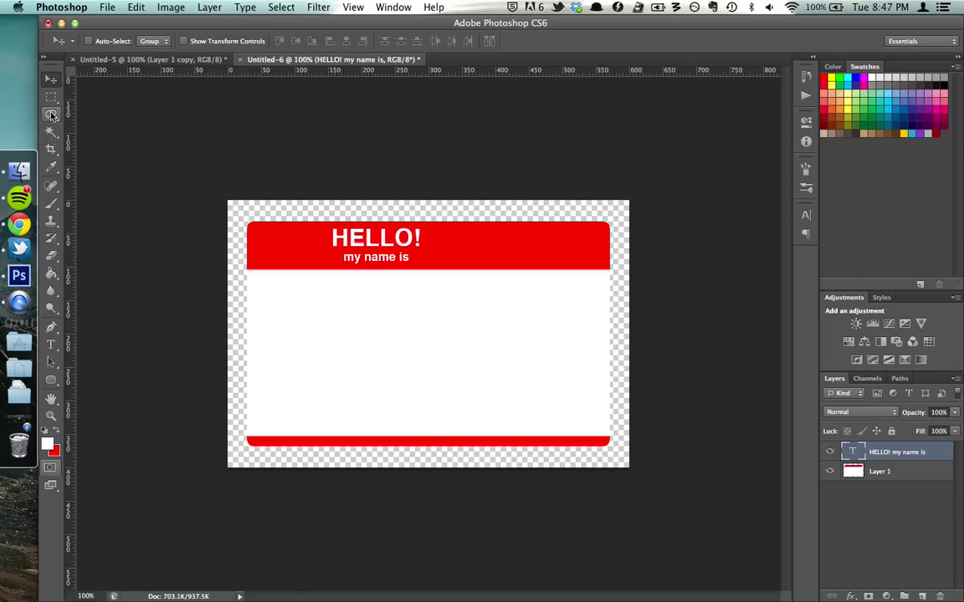
# Magic Wand-select the red header on Layer 1, then make the HELLO! text layer active.
pyautogui.click(44, 59)
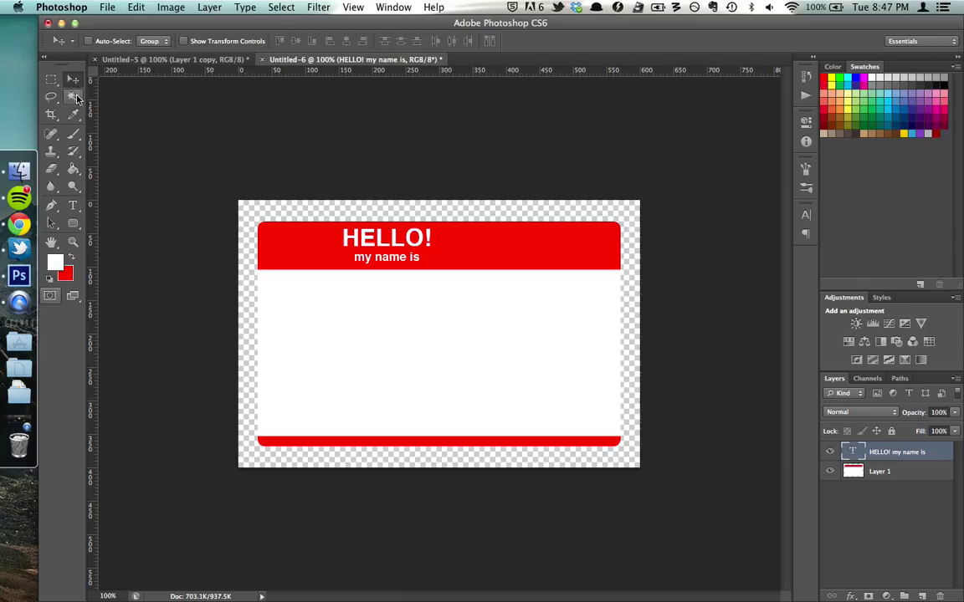
pyautogui.click(41, 56)
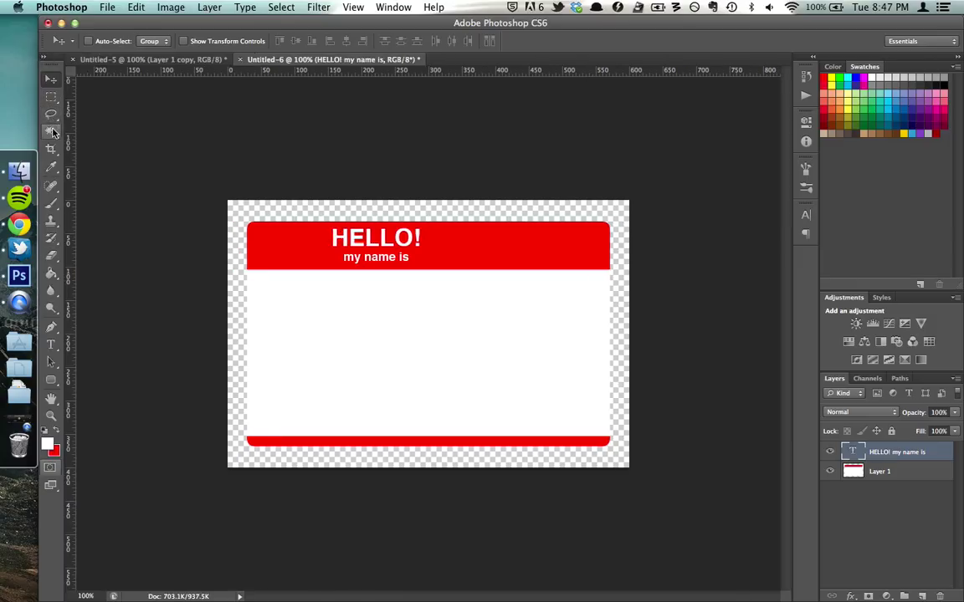
pyautogui.click(48, 132)
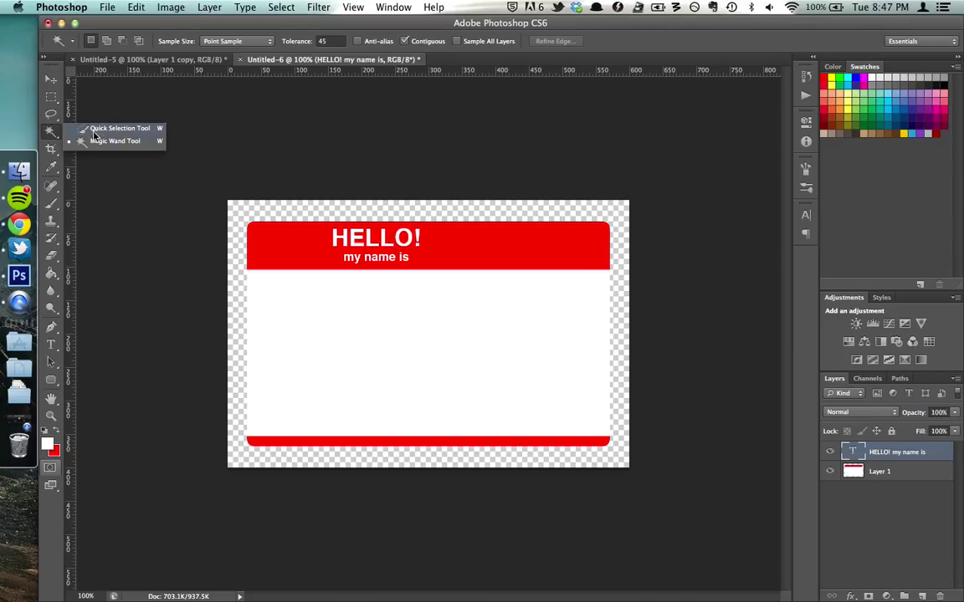
pyautogui.click(84, 140)
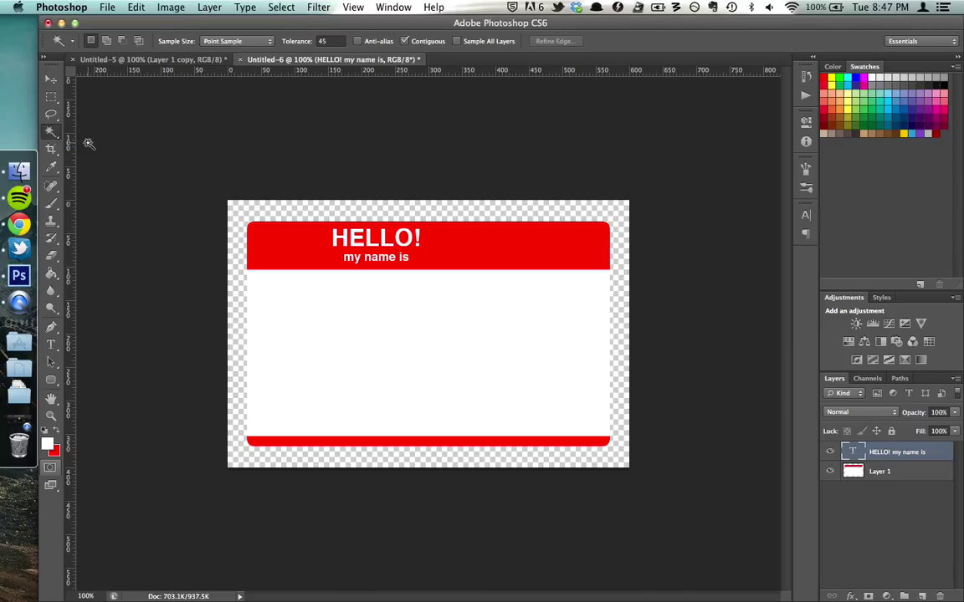
pyautogui.click(903, 474)
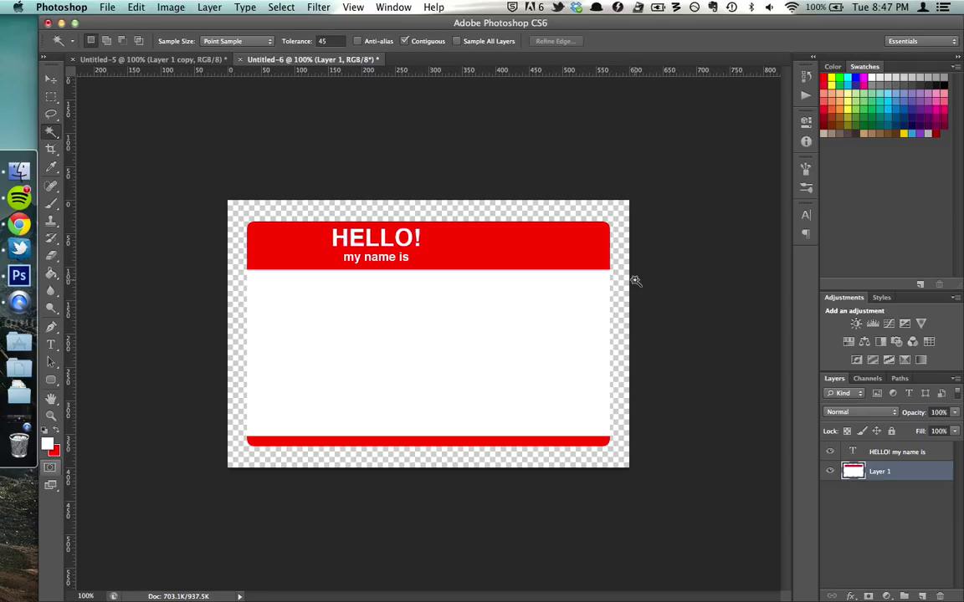
pyautogui.click(599, 265)
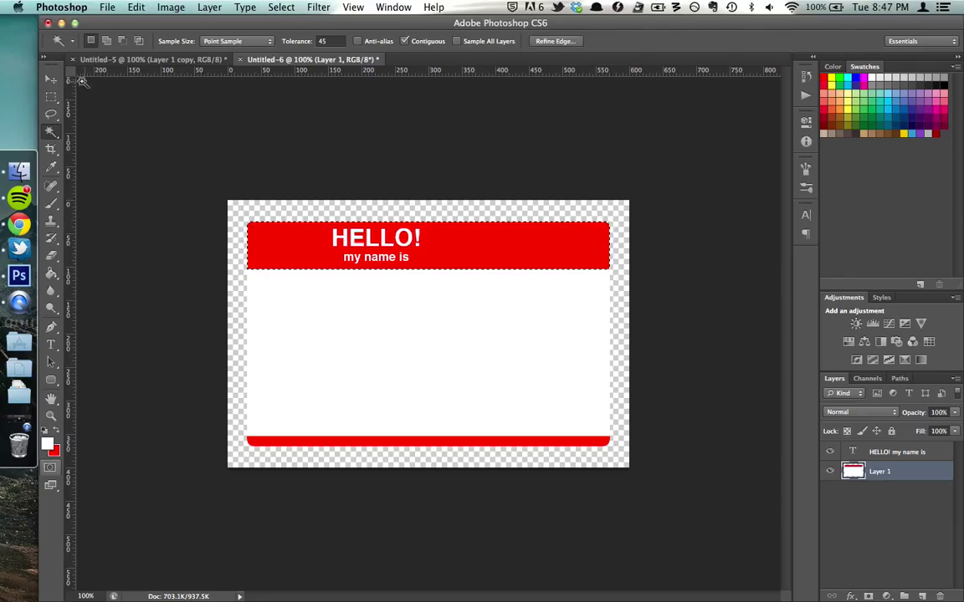
pyautogui.click(50, 81)
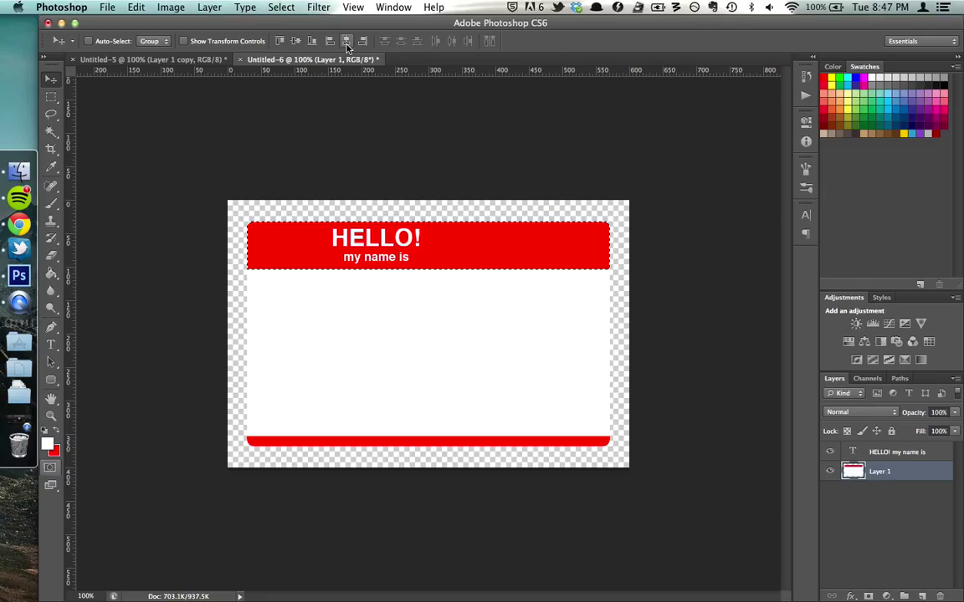
pyautogui.hotkey('alt', ']')
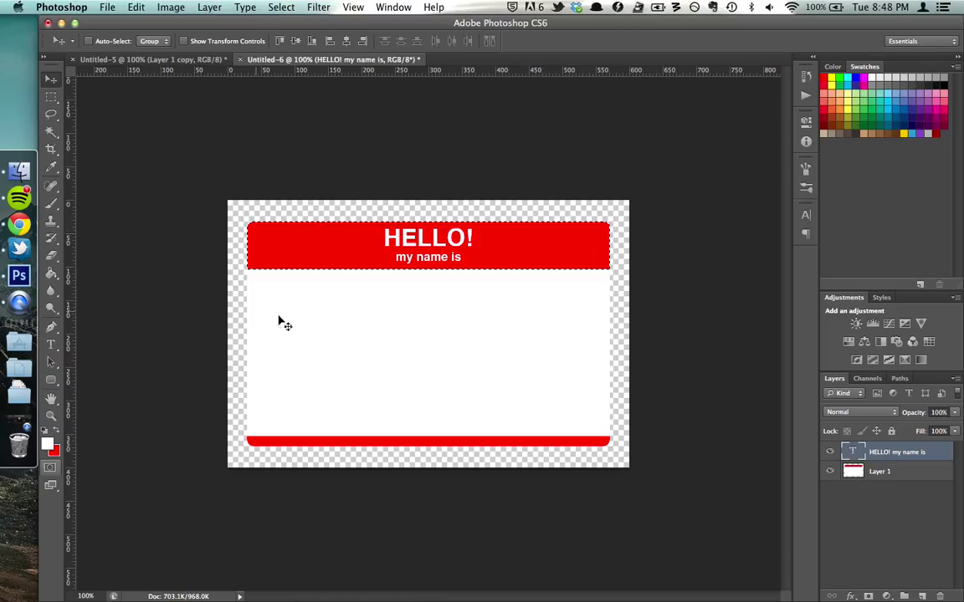
# Deselect the header and undo the accidental black colour on the HELLO text.
pyautogui.click(51, 97)
pyautogui.click(205, 112)
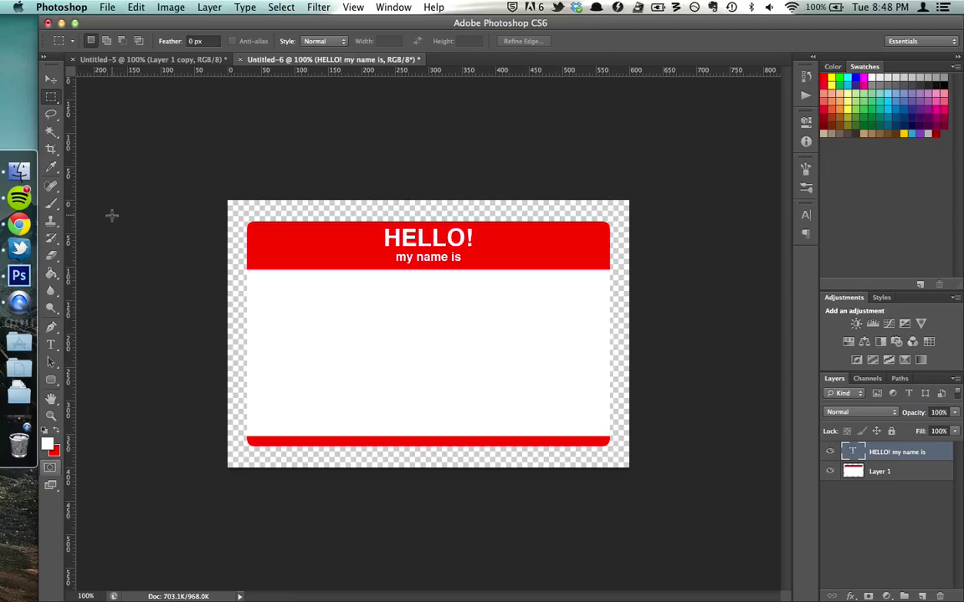
pyautogui.click(59, 346)
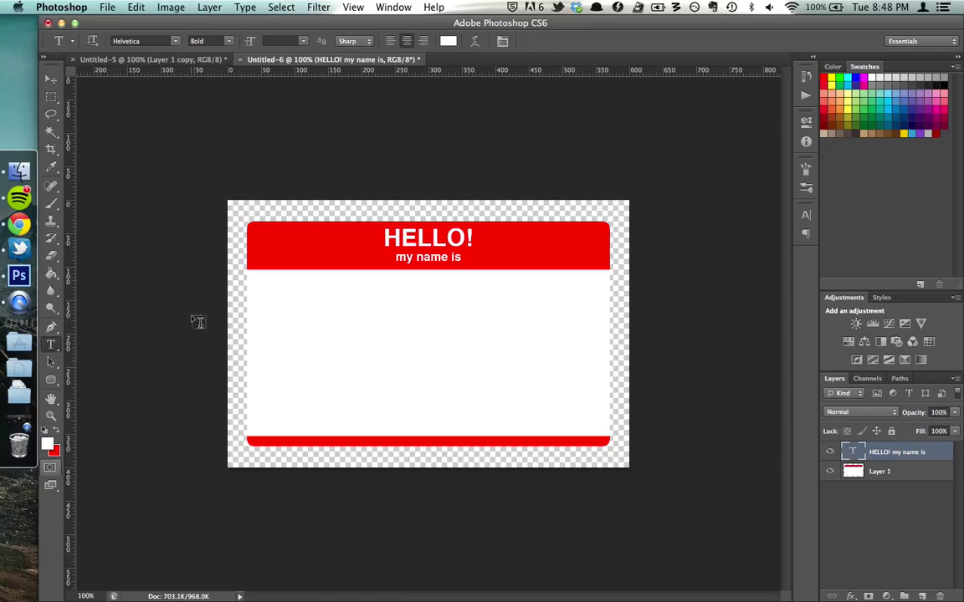
pyautogui.click(447, 41)
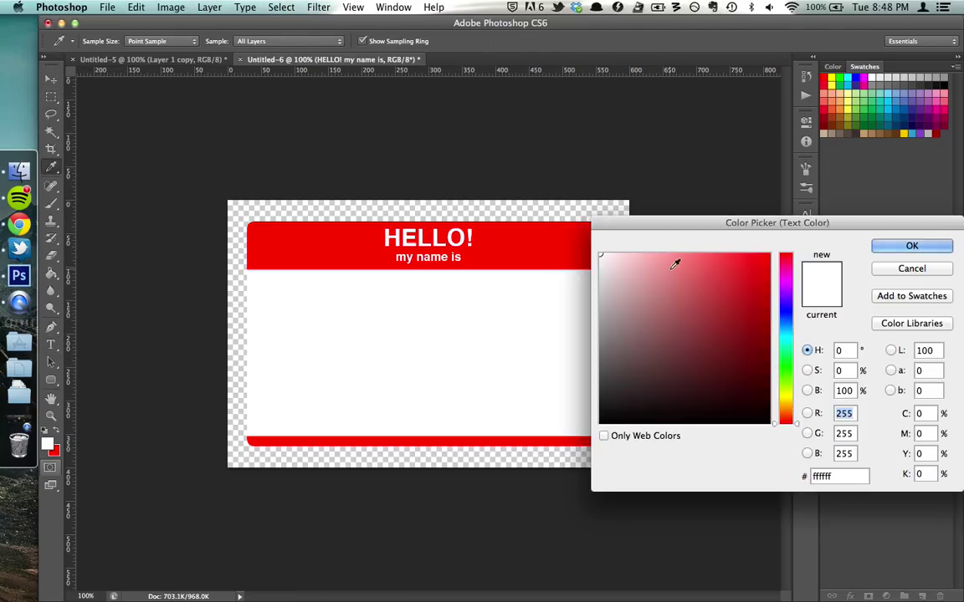
pyautogui.moveTo(676, 260); pyautogui.dragTo(548, 468)
pyautogui.click(911, 245)
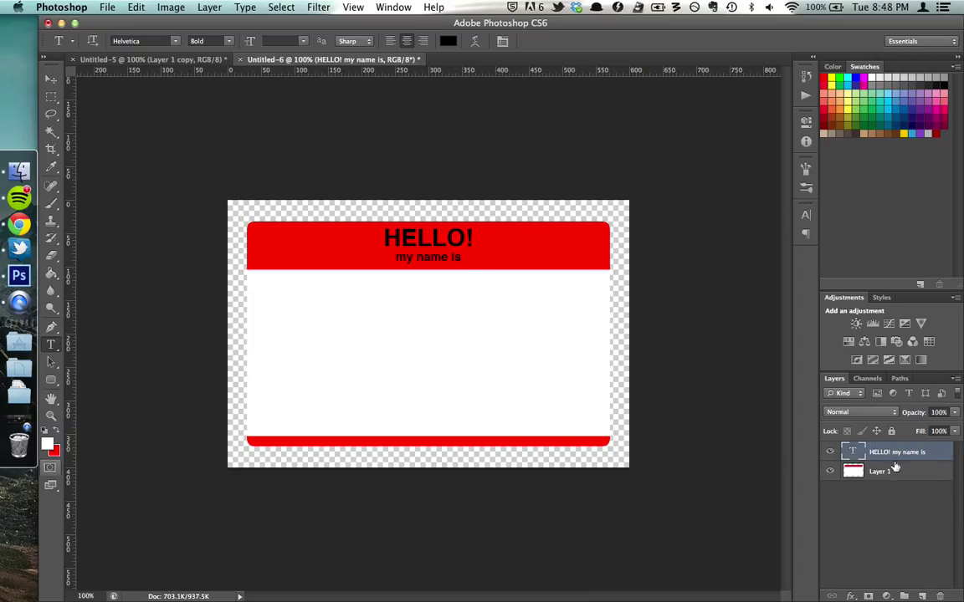
pyautogui.hotkey('alt', 'BackSpace')
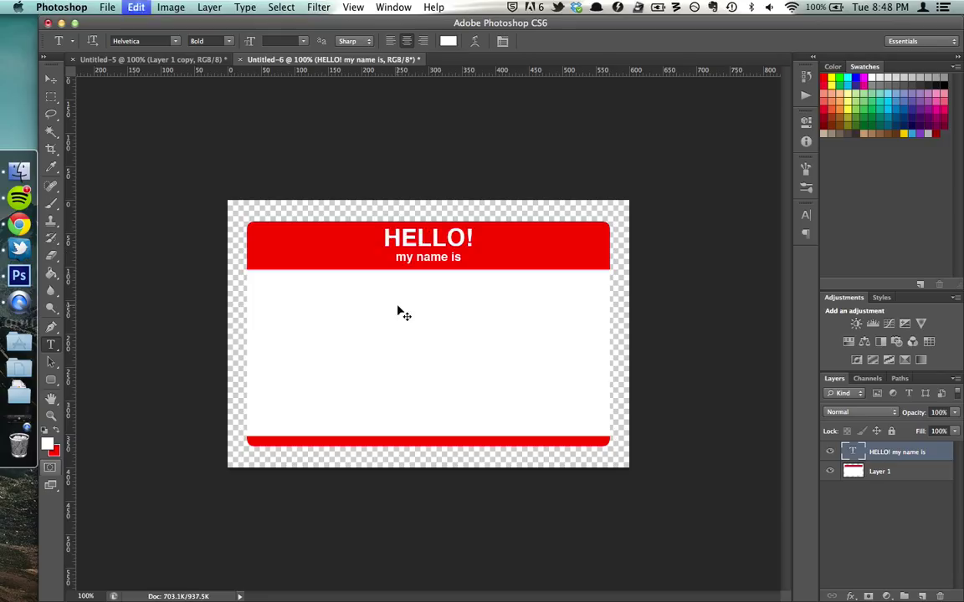
# Start a new text layer in the white area with black as its colour.
pyautogui.click(397, 349)
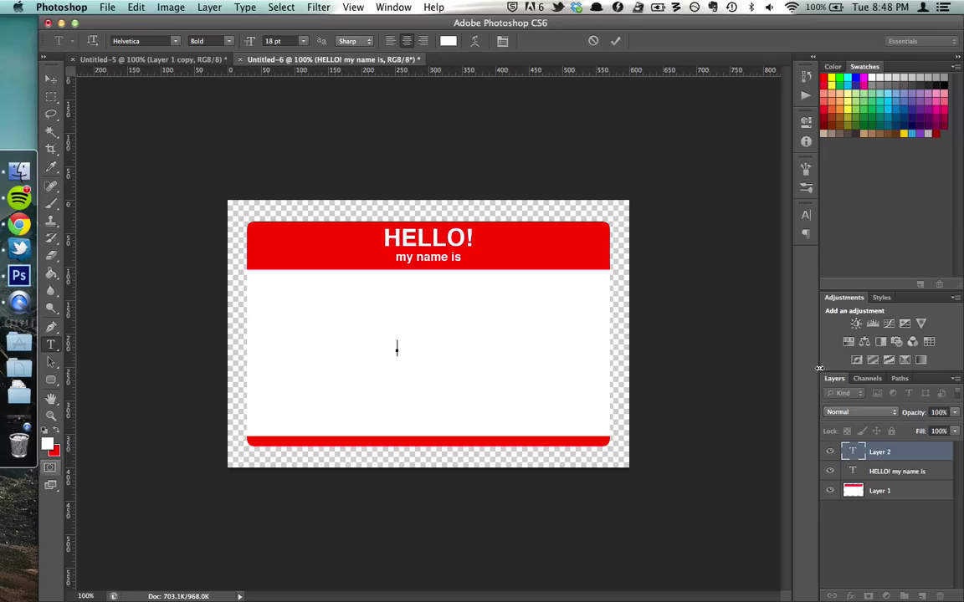
pyautogui.click(449, 40)
pyautogui.moveTo(660, 343); pyautogui.dragTo(599, 424)
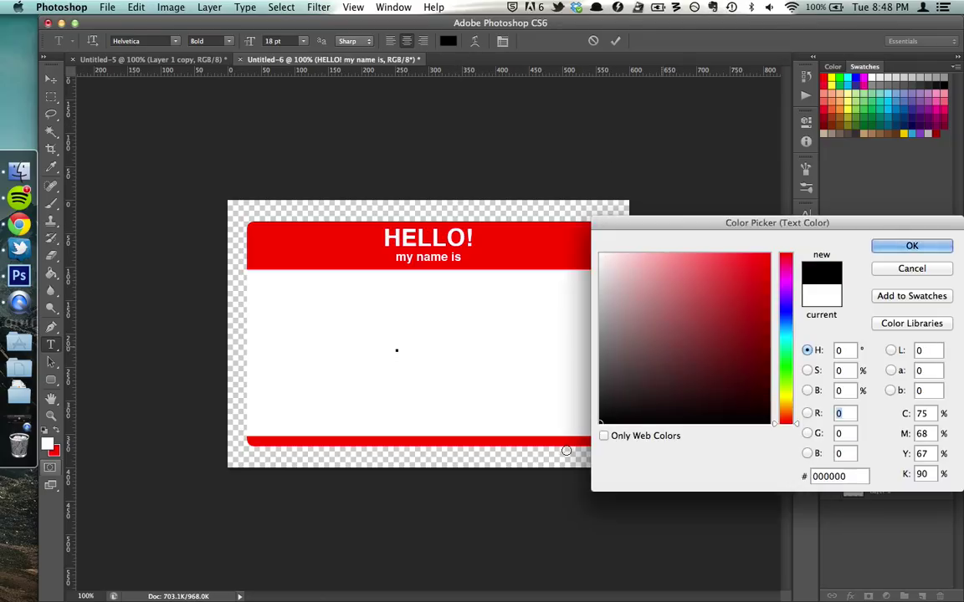
pyautogui.click(909, 246)
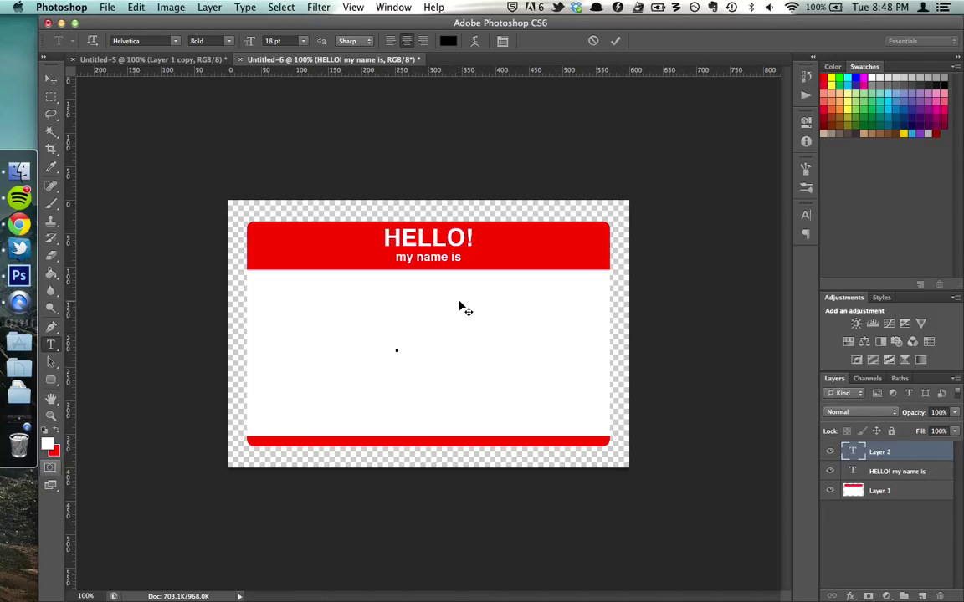
# Type 'John Smith' and set its font size to 110 pt.
pyautogui.write('John Smith')
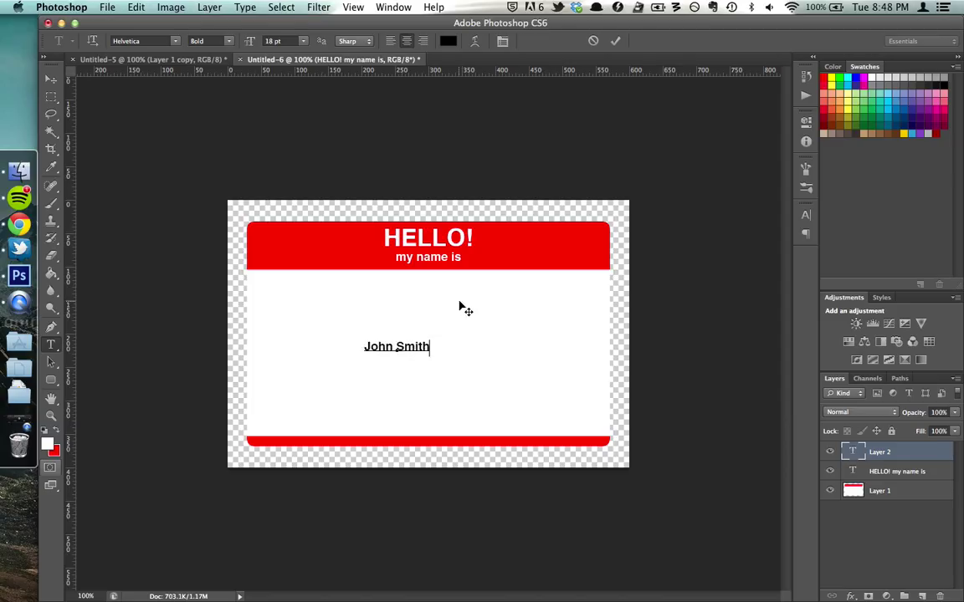
pyautogui.press('super+a')
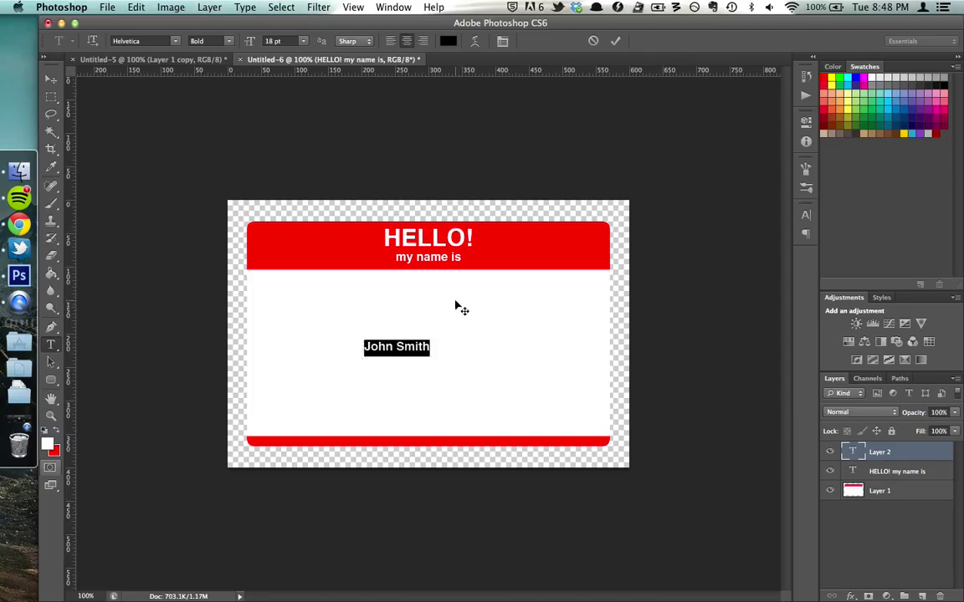
pyautogui.click(304, 42)
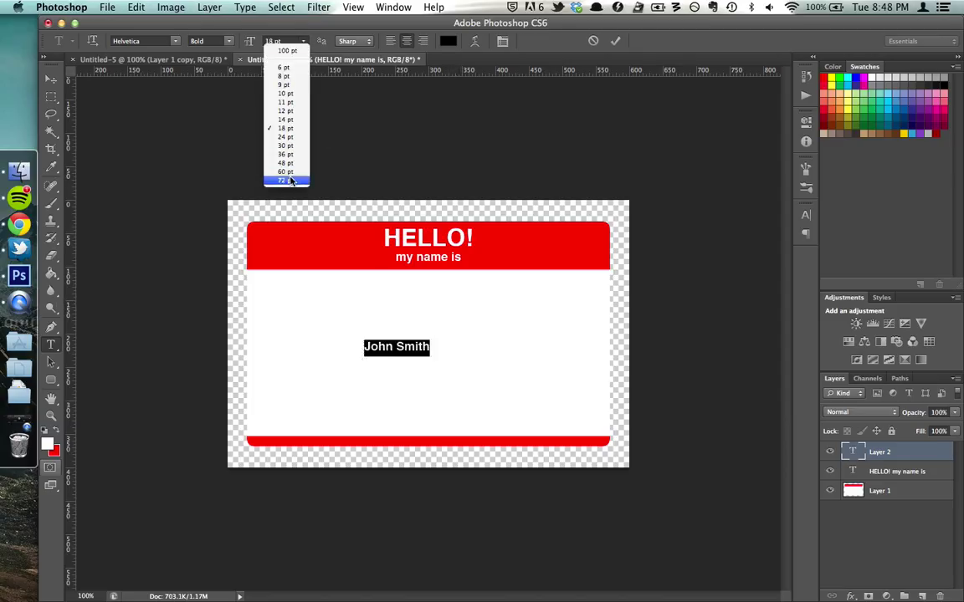
pyautogui.click(264, 163)
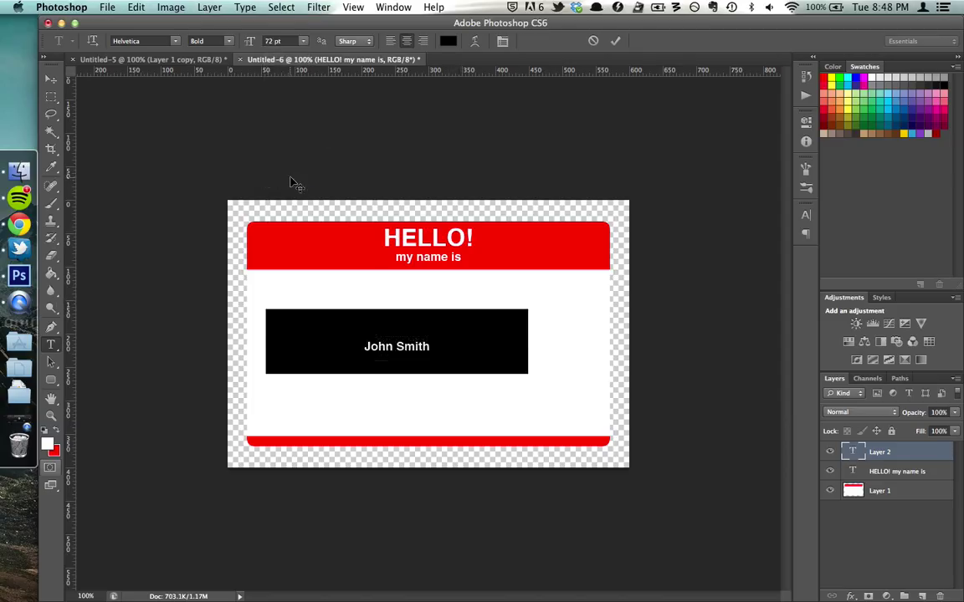
pyautogui.click(276, 40)
pyautogui.write('120')
pyautogui.press('Return')
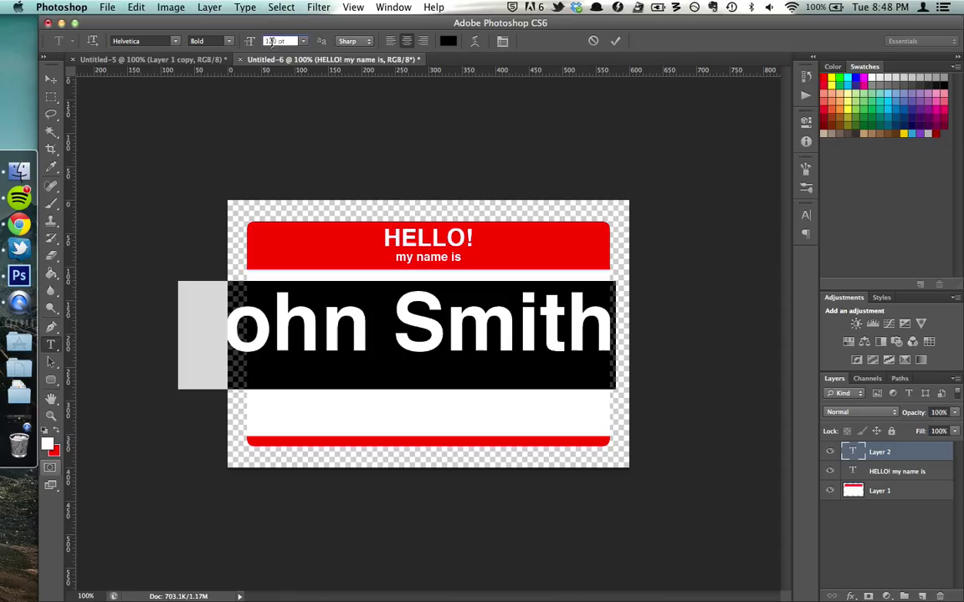
pyautogui.write('110')
pyautogui.press('Return')
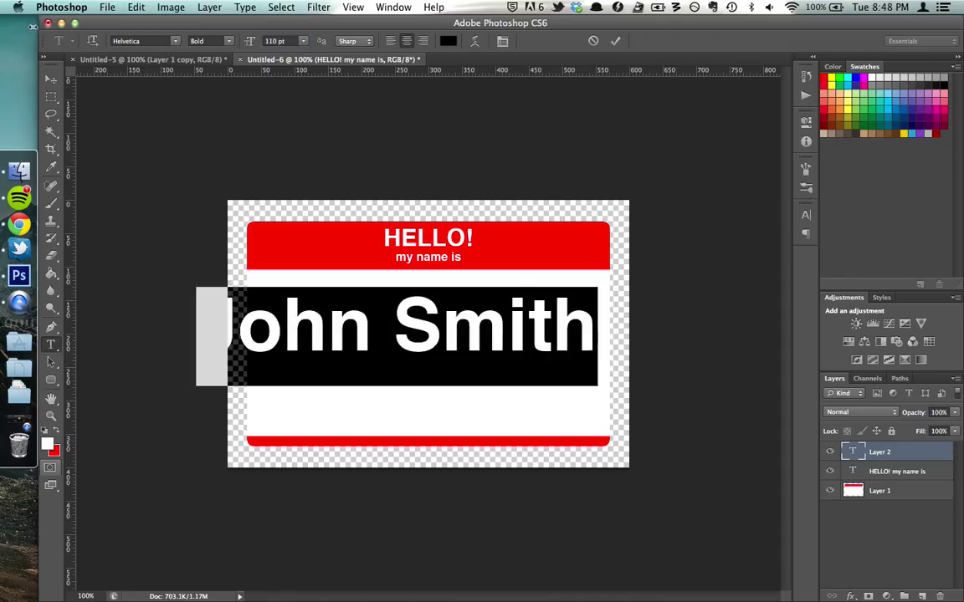
# Commit the name text, drag it onto the tag, and check the Gochi Hand font reference.
pyautogui.click(52, 80)
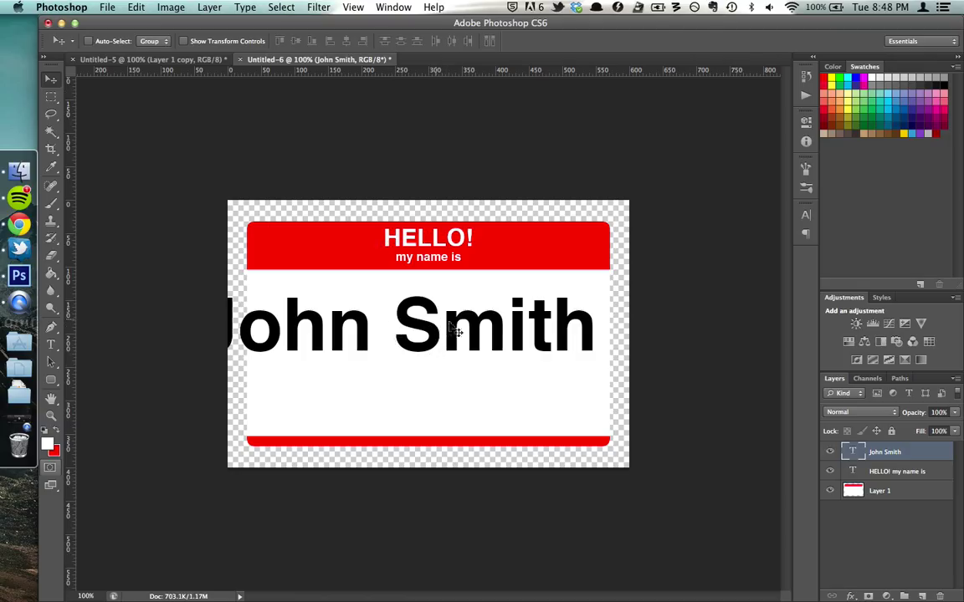
pyautogui.moveTo(470, 351); pyautogui.dragTo(499, 376)
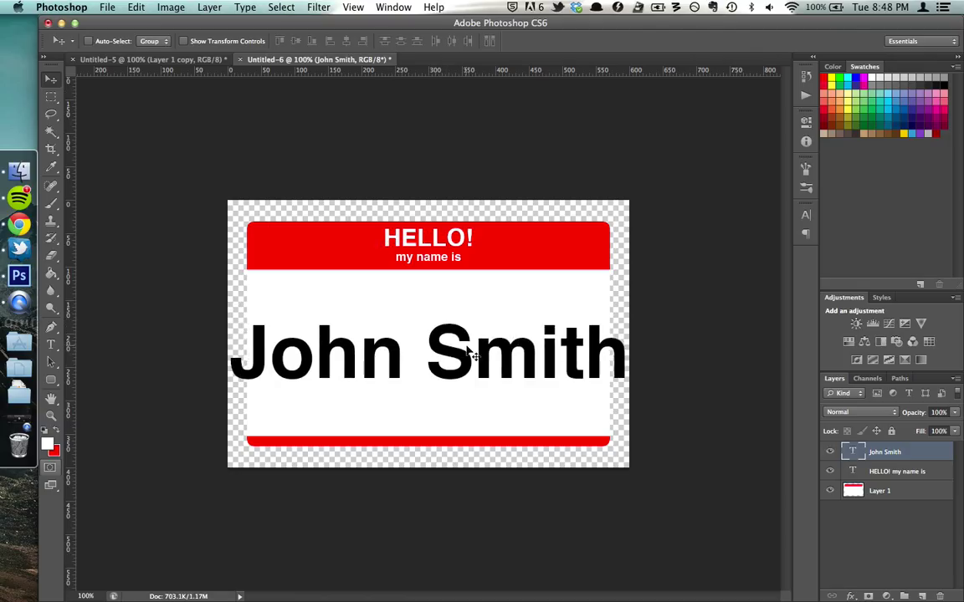
pyautogui.click(33, 230)
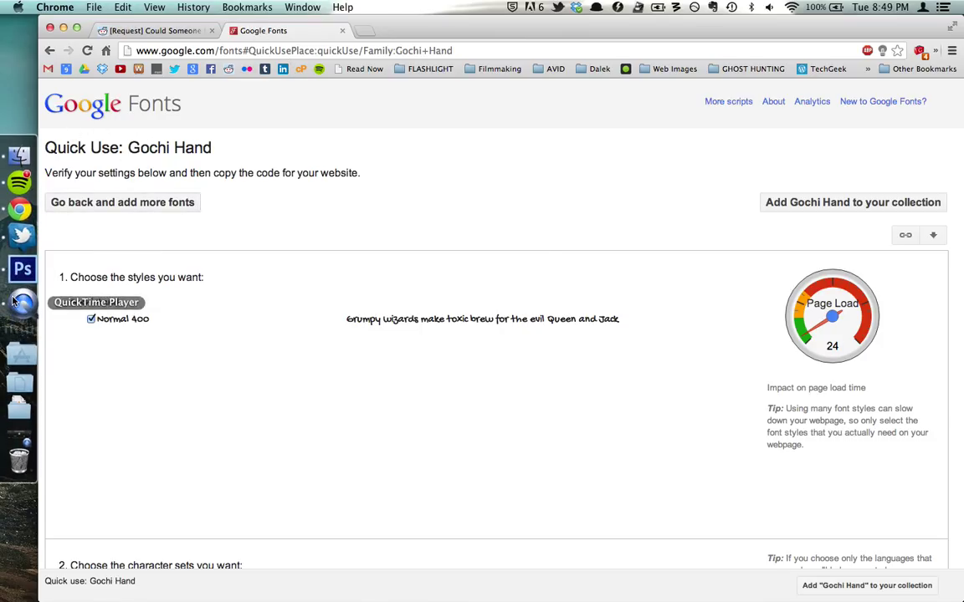
pyautogui.click(19, 272)
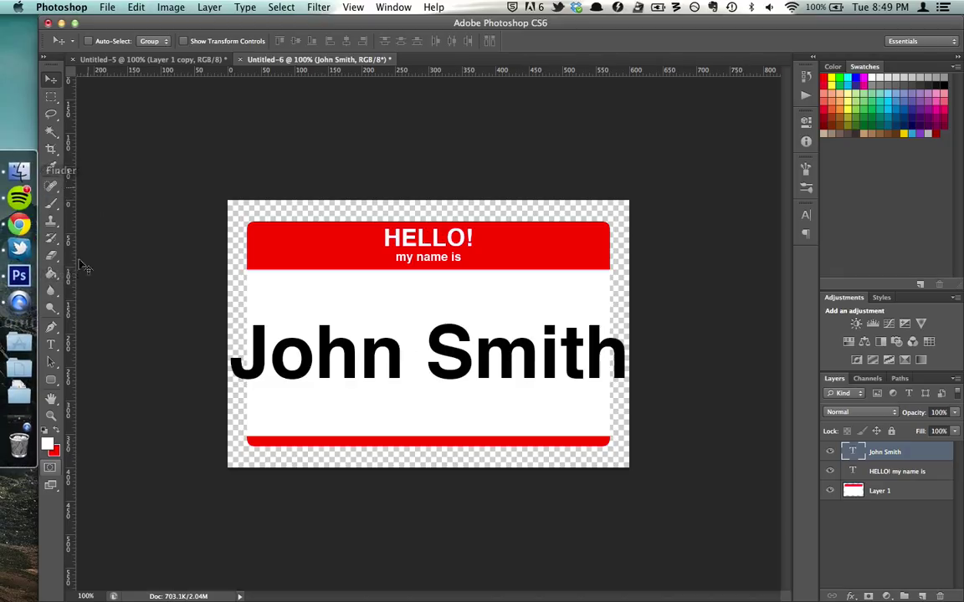
# Change 'John Smith' to the Gochi Hand font and nudge it slightly up on the white band.
pyautogui.click(50, 344)
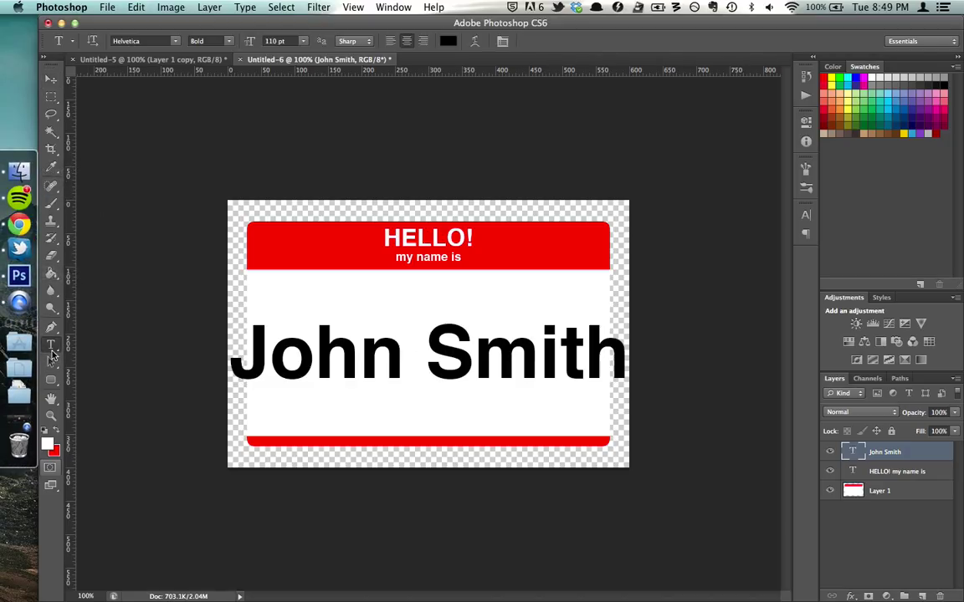
pyautogui.click(338, 350)
pyautogui.press('super+a')
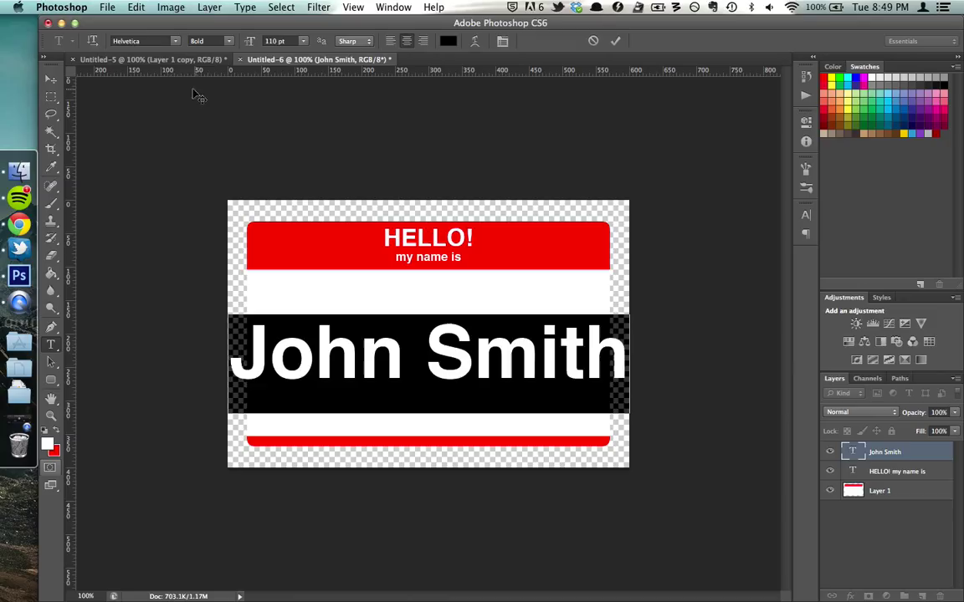
pyautogui.click(145, 41)
pyautogui.press('super+a')
pyautogui.write('c')
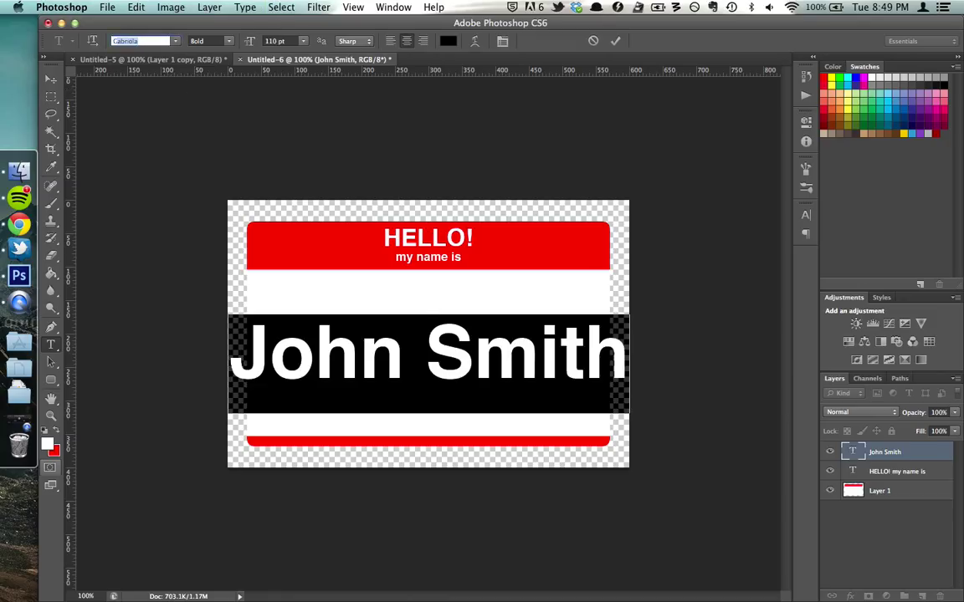
pyautogui.write('go')
pyautogui.press('Return')
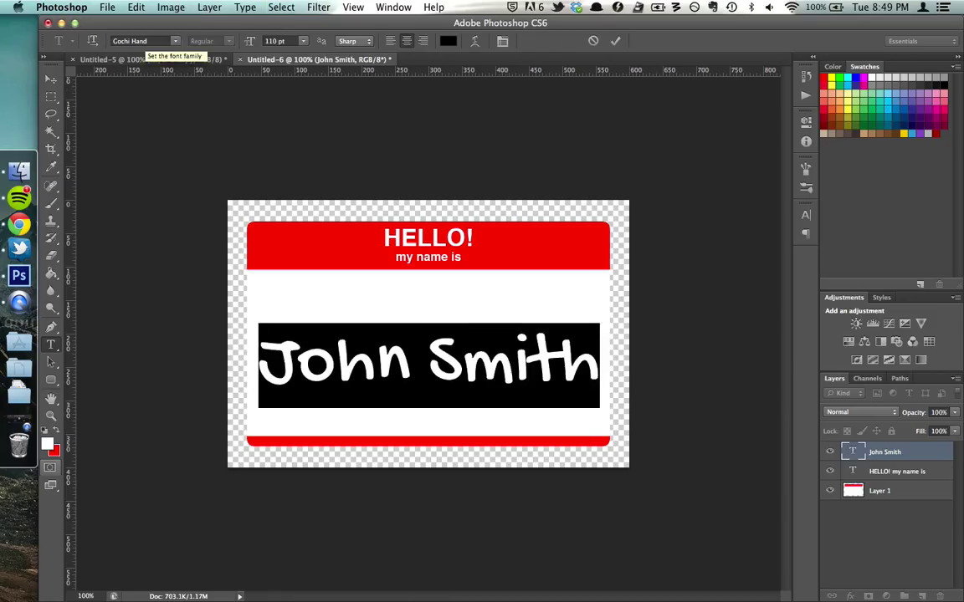
pyautogui.click(50, 79)
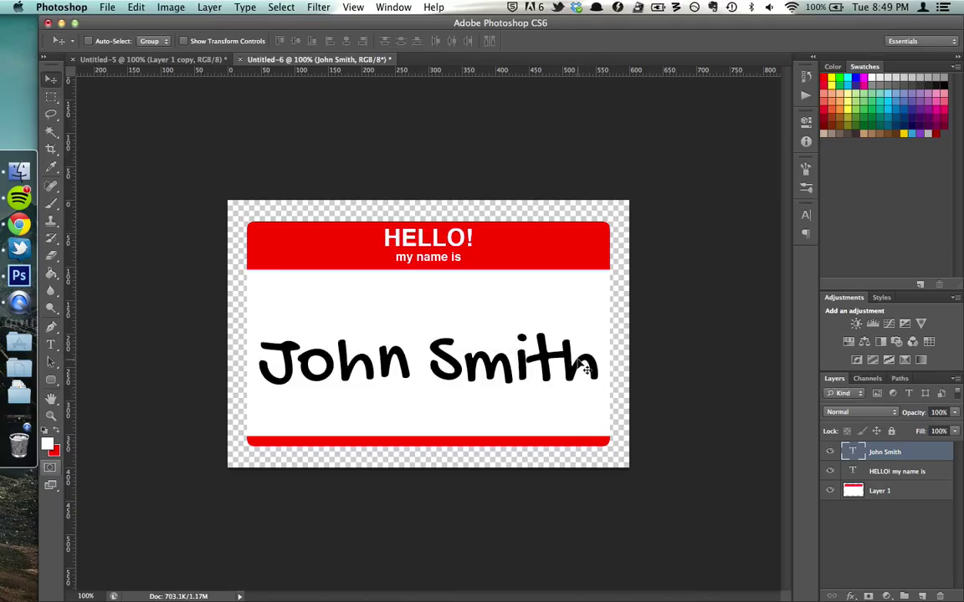
pyautogui.moveTo(585, 368); pyautogui.dragTo(586, 352)
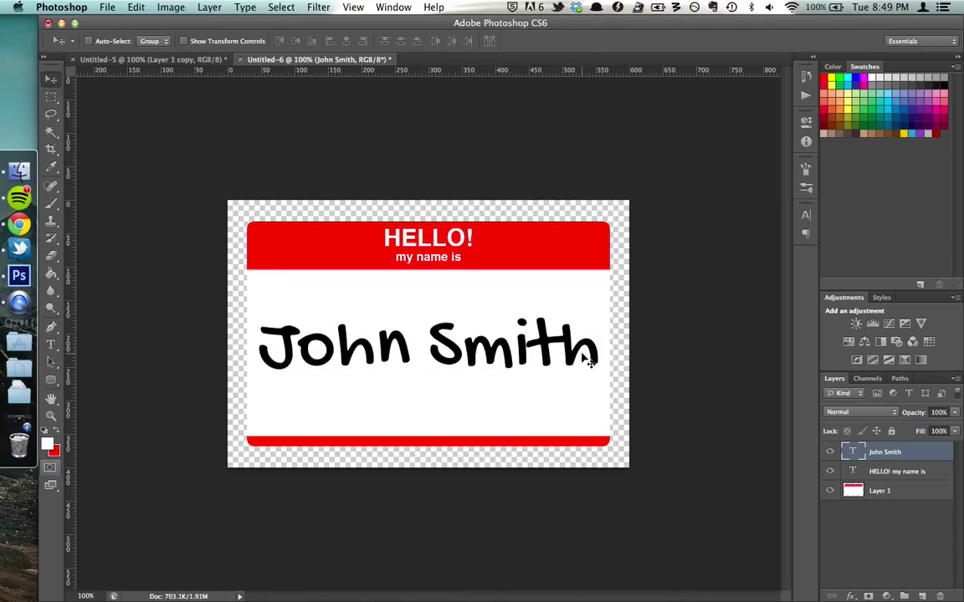
# Rotate the name text about 7.5° clockwise, then view the Untitled-5 reference.
pyautogui.press('Down')
pyautogui.press('Down')
pyautogui.press('Down')
pyautogui.press('Down')
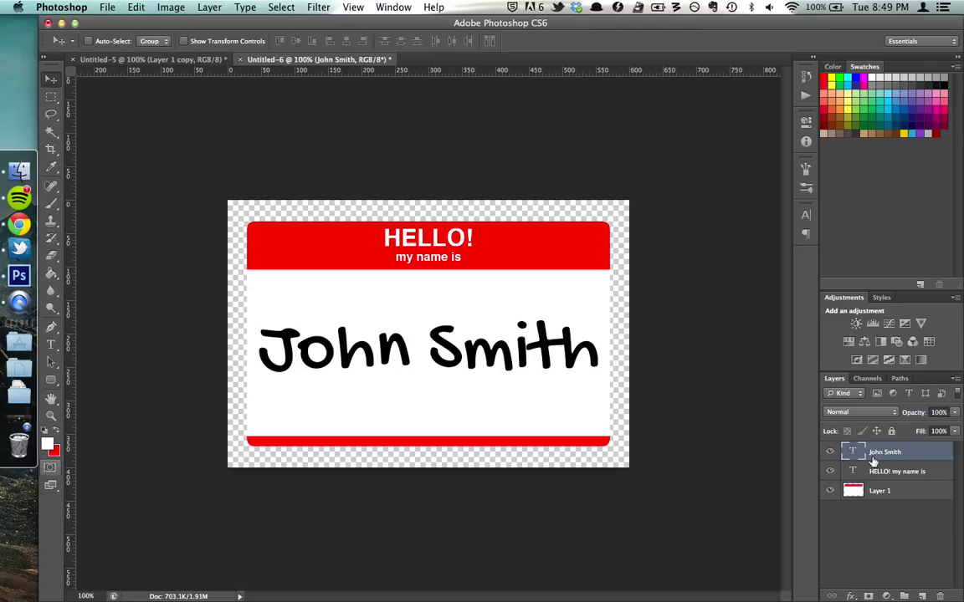
pyautogui.press('super+t')
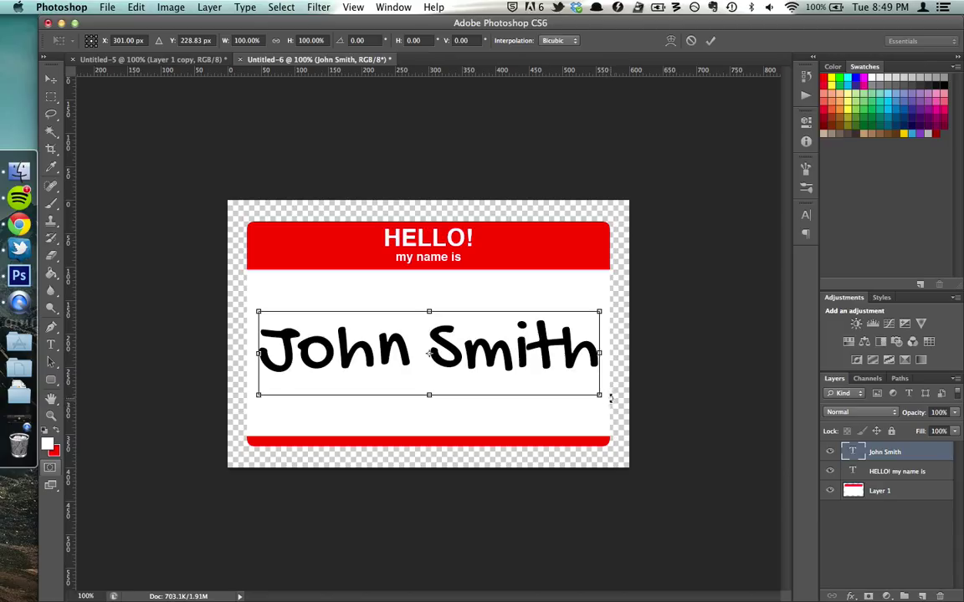
pyautogui.moveTo(610, 405); pyautogui.dragTo(596, 422)
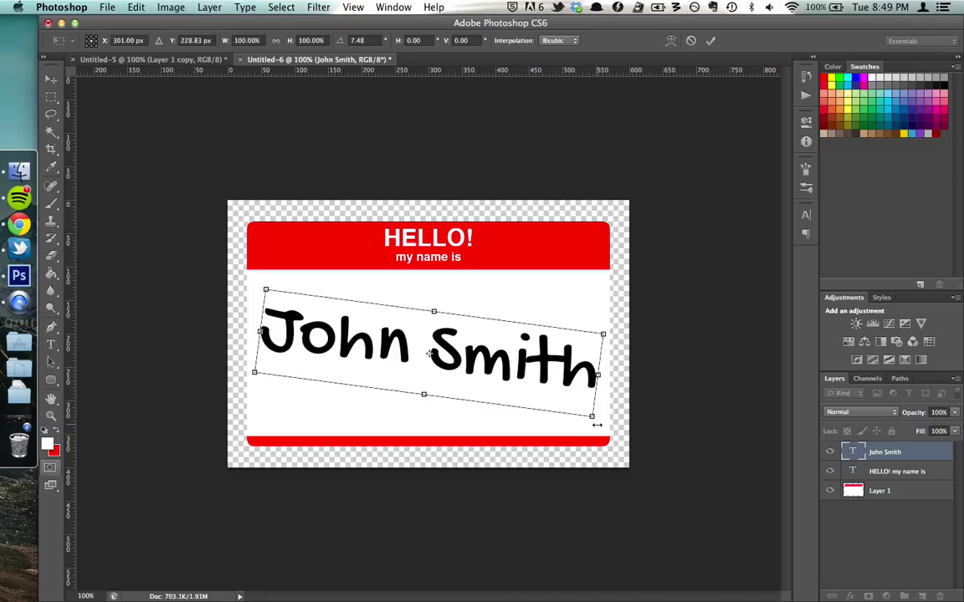
pyautogui.press('Return')
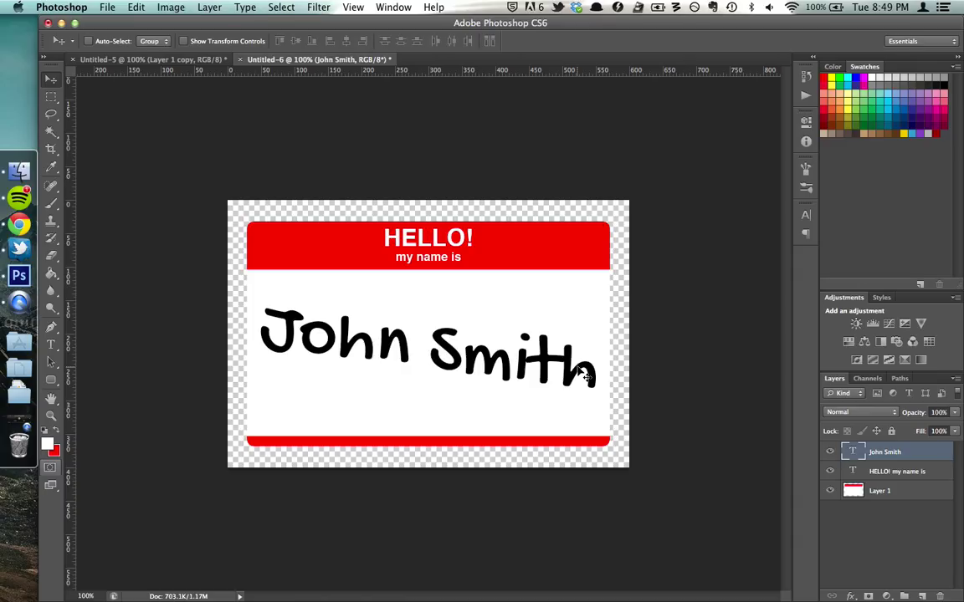
pyautogui.click(201, 61)
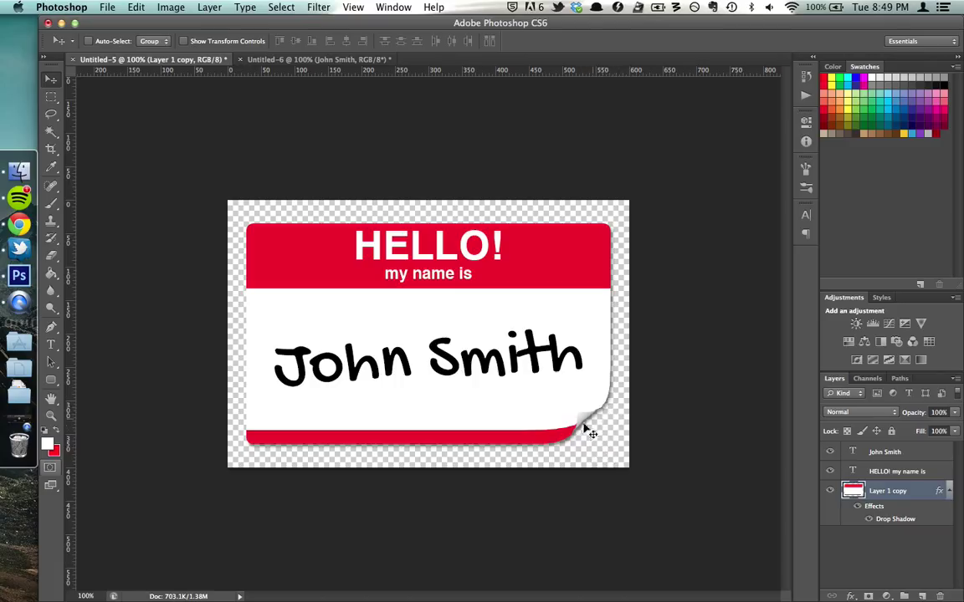
# In Untitled-6, duplicate Layer 1, hide the copy, and stack it below Layer 1.
pyautogui.click(284, 60)
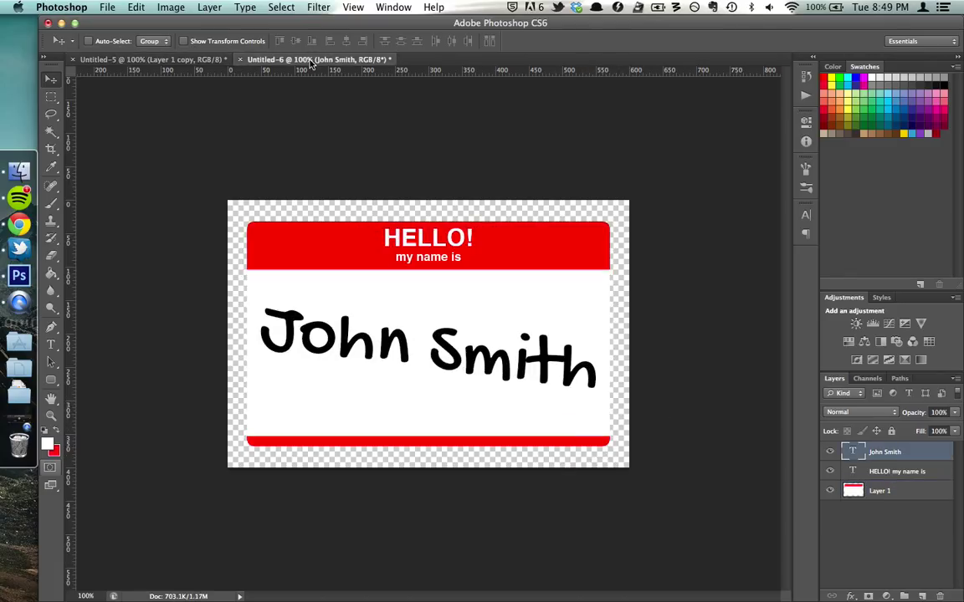
pyautogui.click(929, 493)
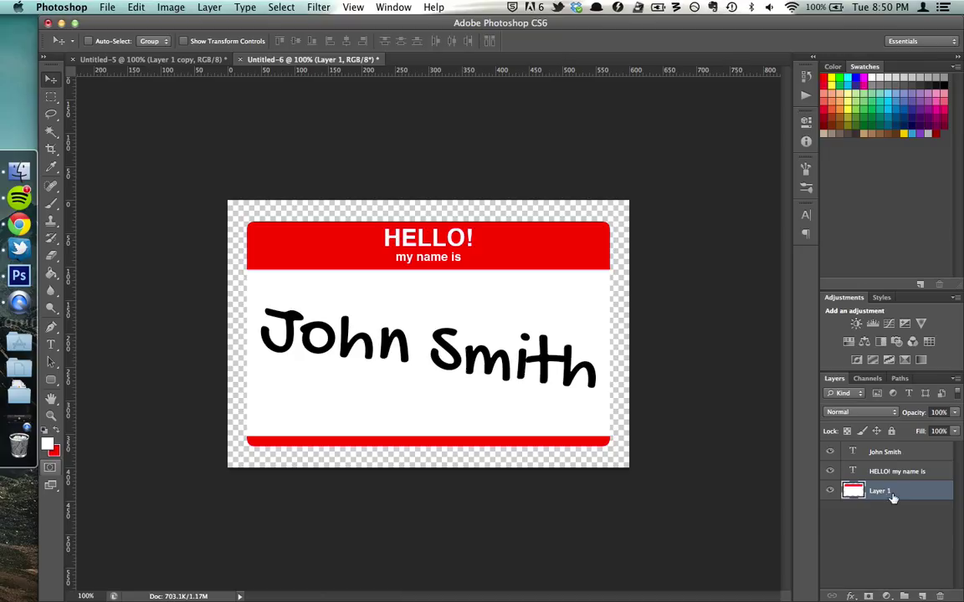
pyautogui.moveTo(893, 498); pyautogui.dragTo(923, 595)
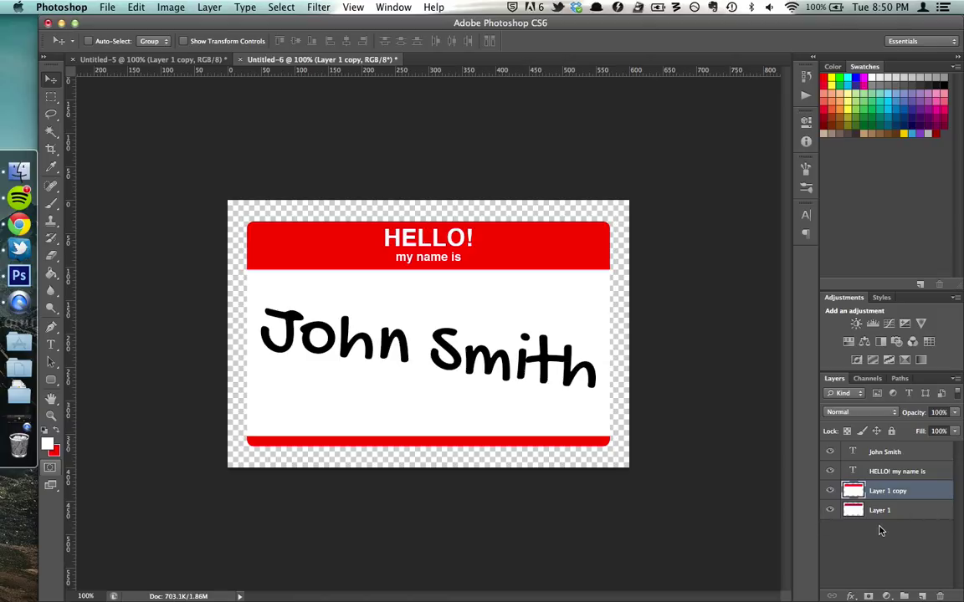
pyautogui.click(830, 491)
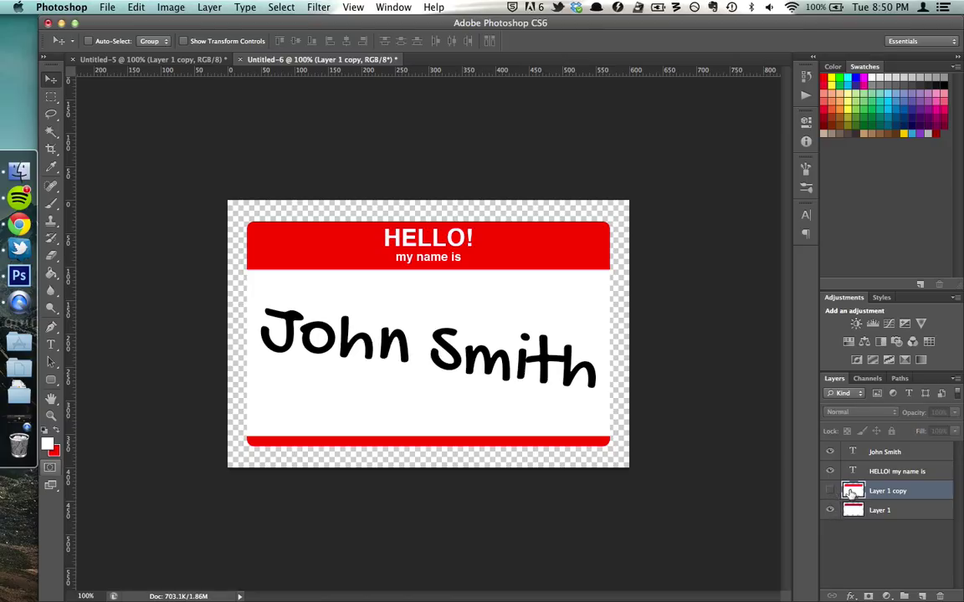
pyautogui.moveTo(843, 494); pyautogui.dragTo(854, 513)
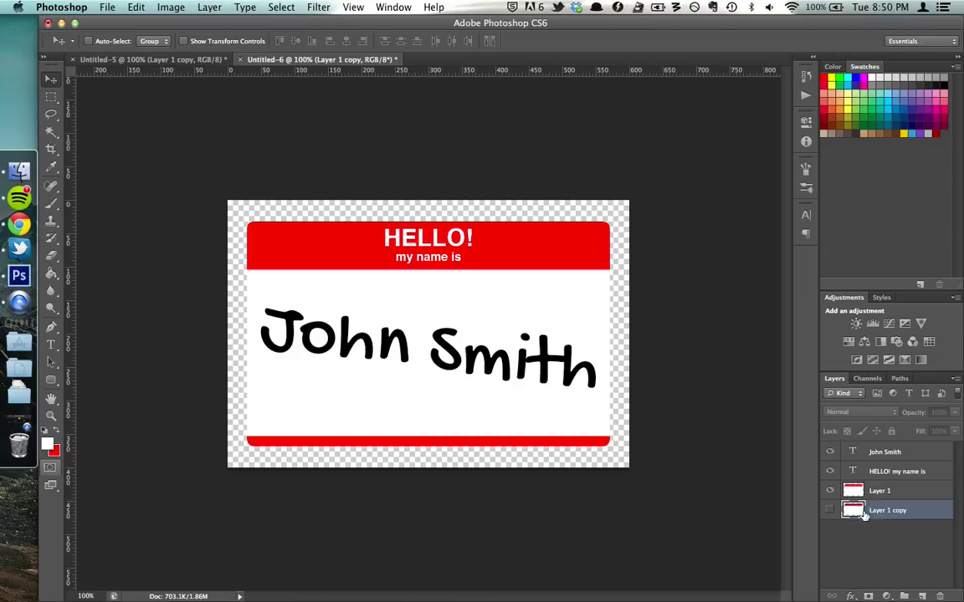
pyautogui.click(862, 493)
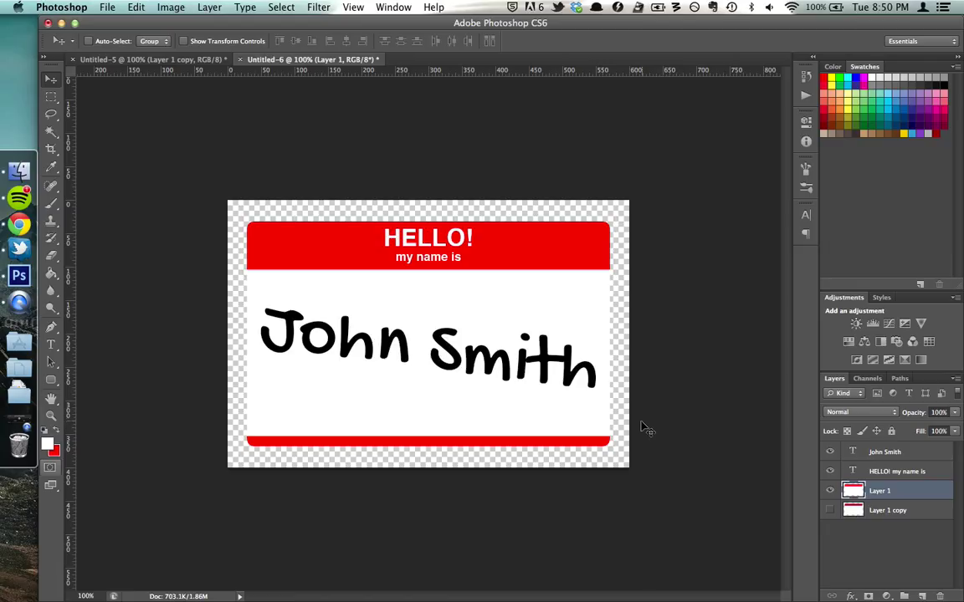
# Draw a small rectangular marquee over Layer 1's bottom-right corner, checking the Untitled-5 reference.
pyautogui.click(52, 97)
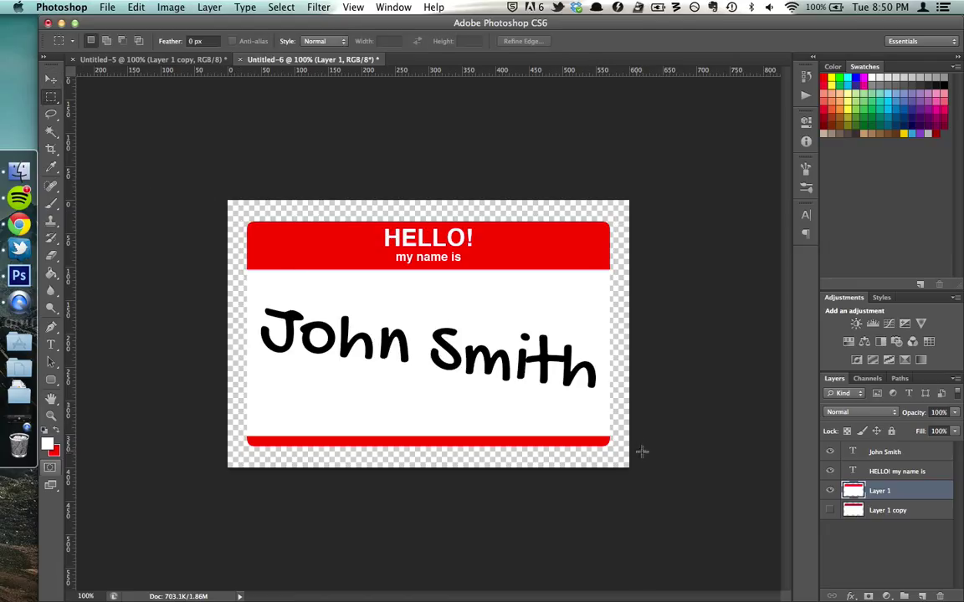
pyautogui.click(938, 474)
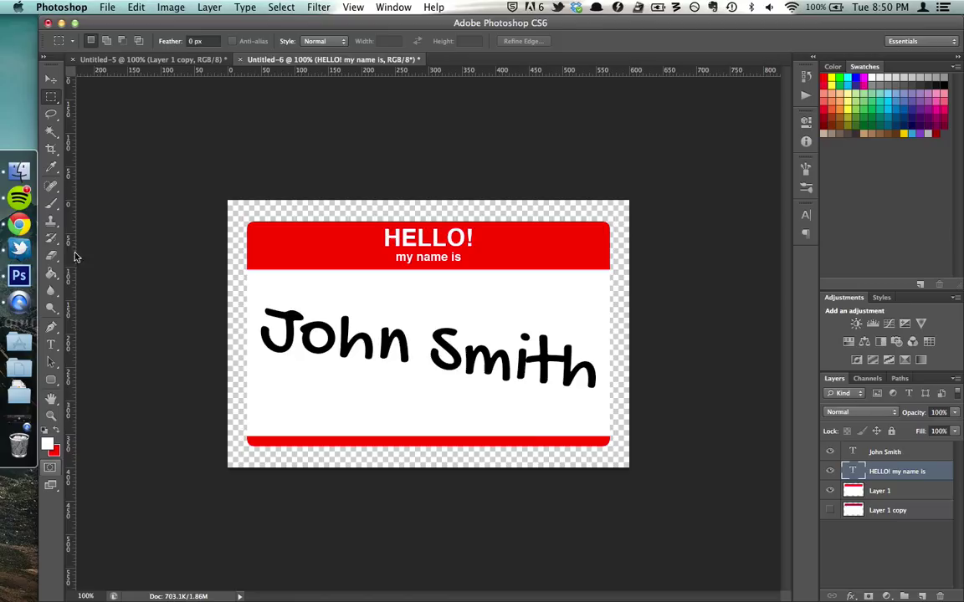
pyautogui.click(841, 494)
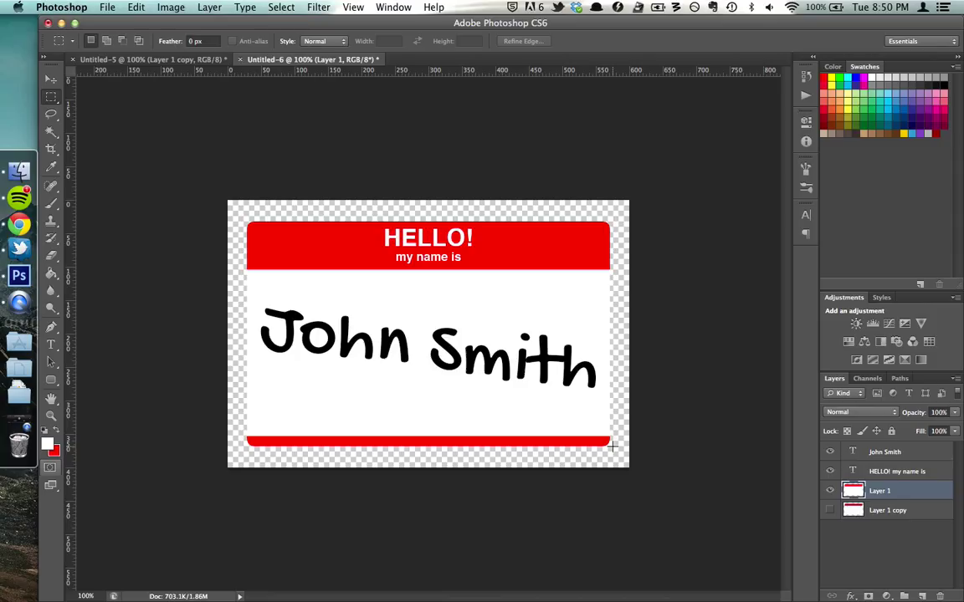
pyautogui.moveTo(613, 449); pyautogui.dragTo(581, 423)
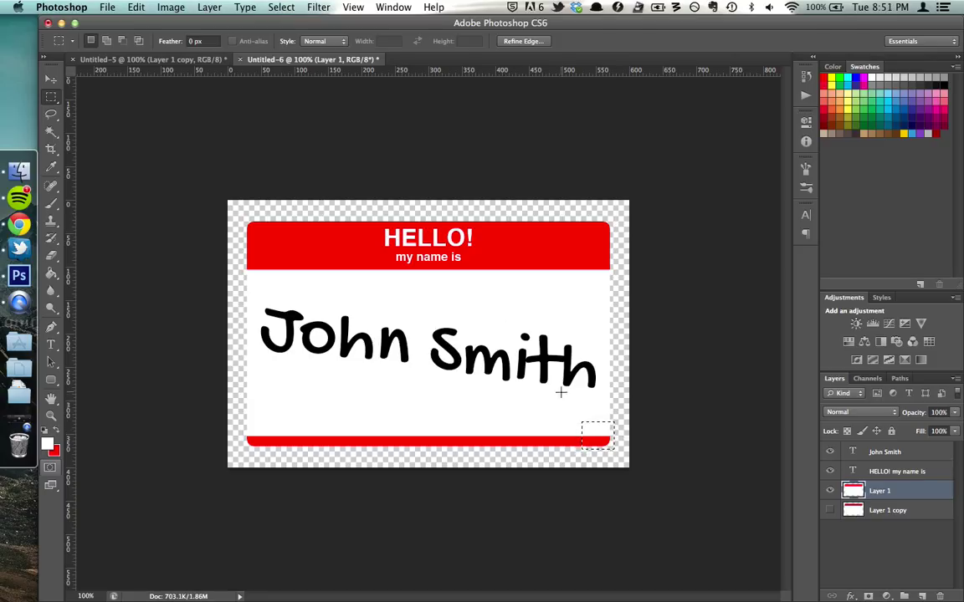
pyautogui.click(154, 58)
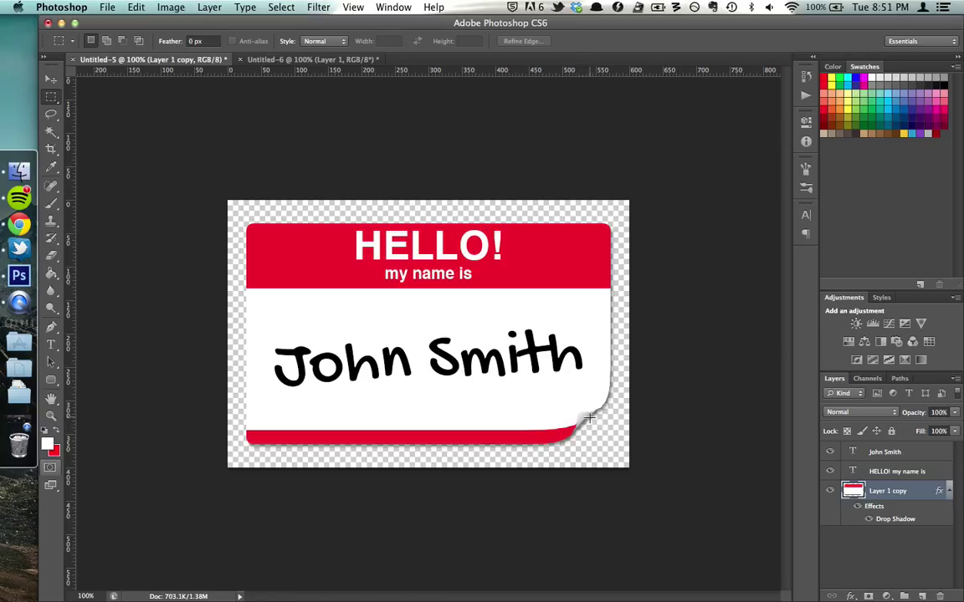
pyautogui.click(285, 59)
pyautogui.scroll(5, 589, 421)
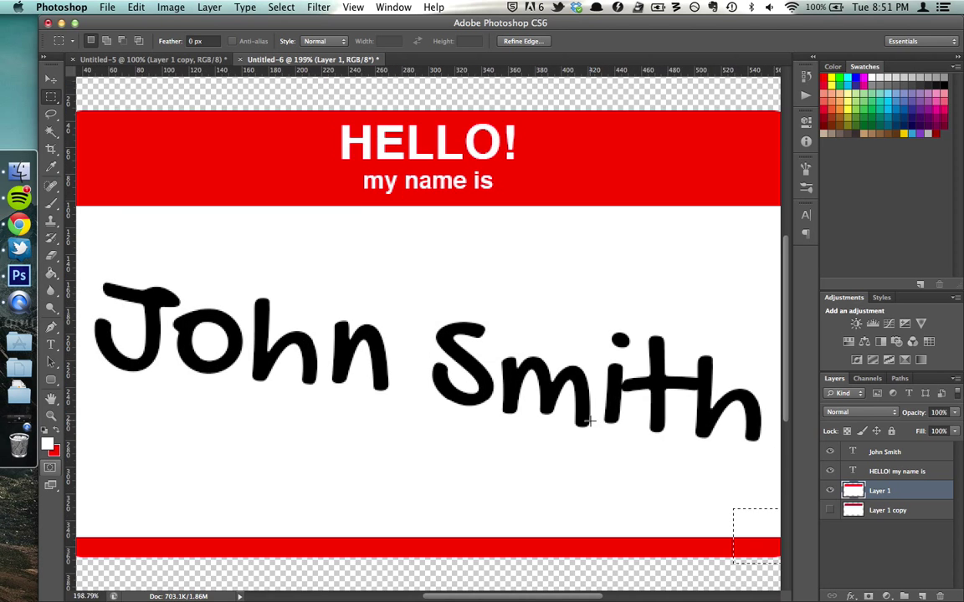
pyautogui.scroll(-3, 589, 422)
pyautogui.hscroll(4, 590, 422)
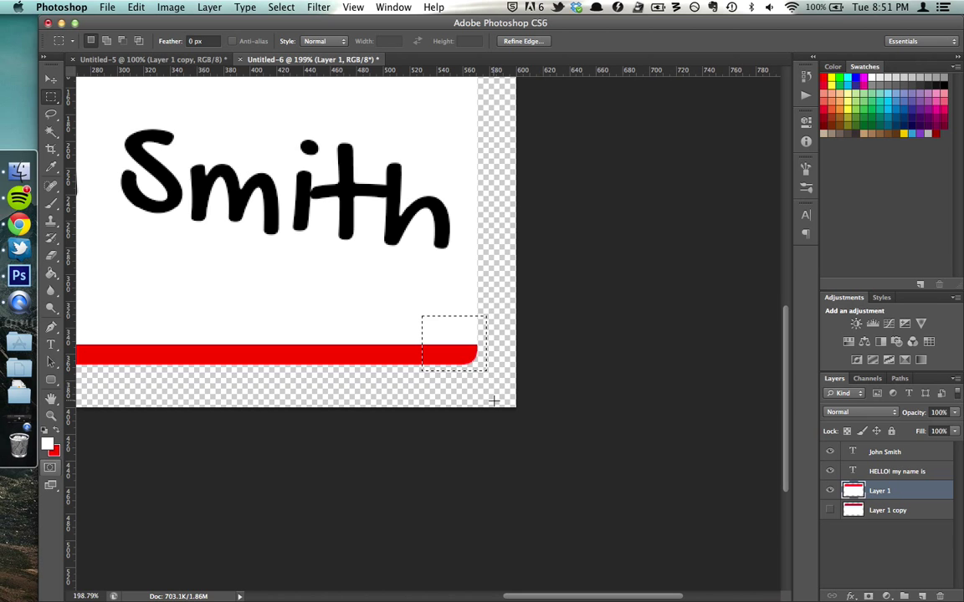
pyautogui.scroll(3, 473, 353)
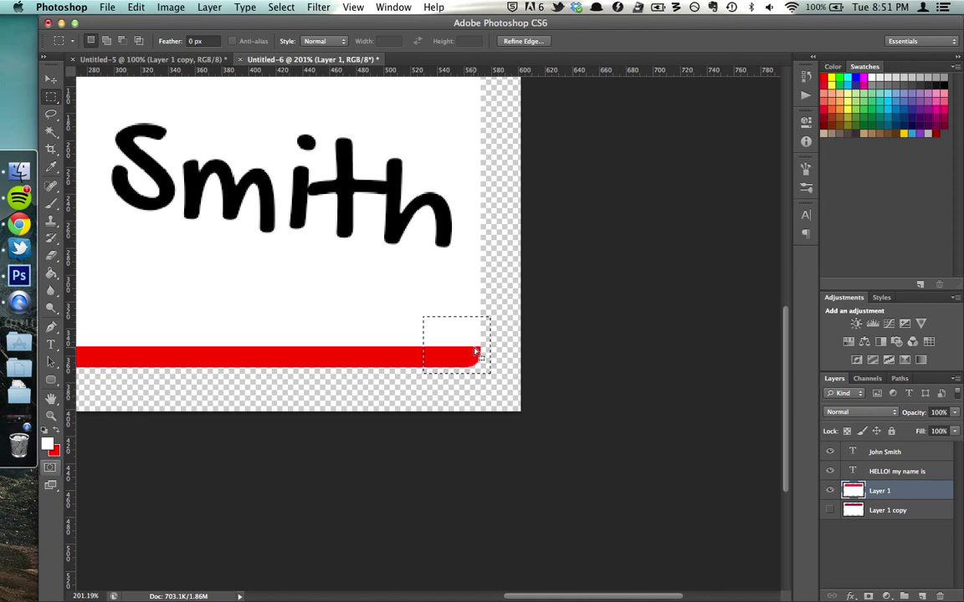
pyautogui.scroll(1, 474, 353)
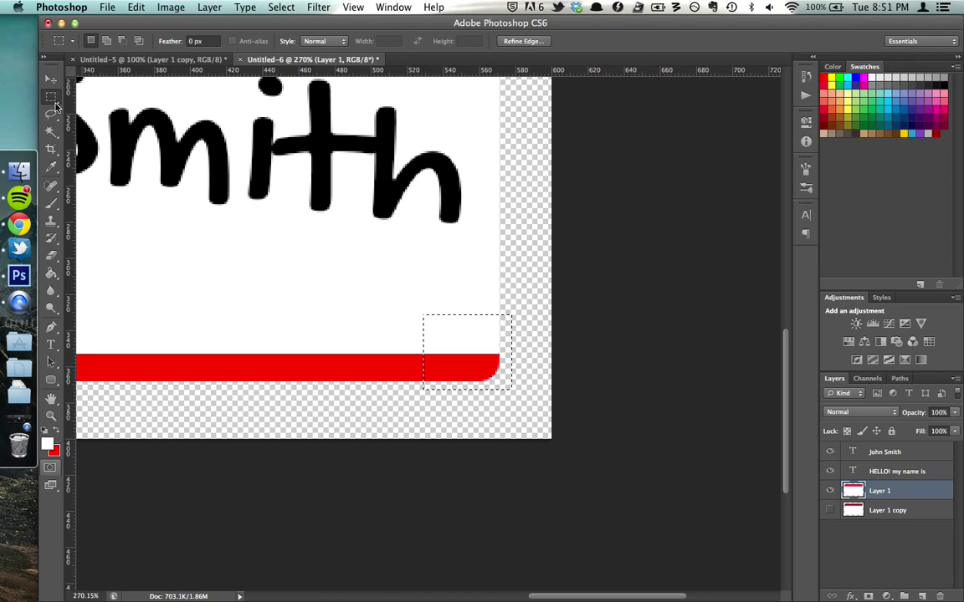
# Subtract the transparent corner area from the selection with the Magic Wand.
pyautogui.click(50, 130)
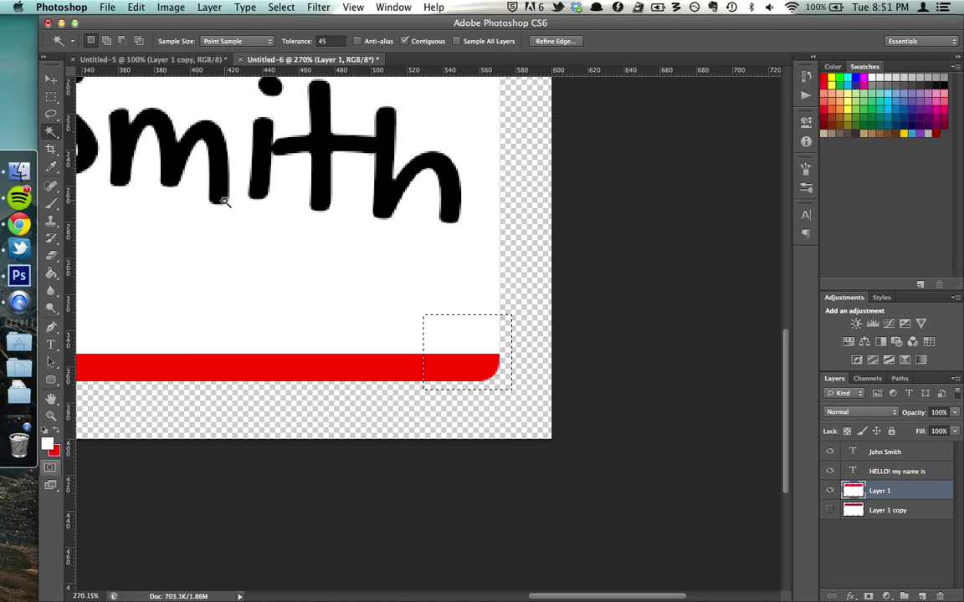
pyautogui.press('alt')
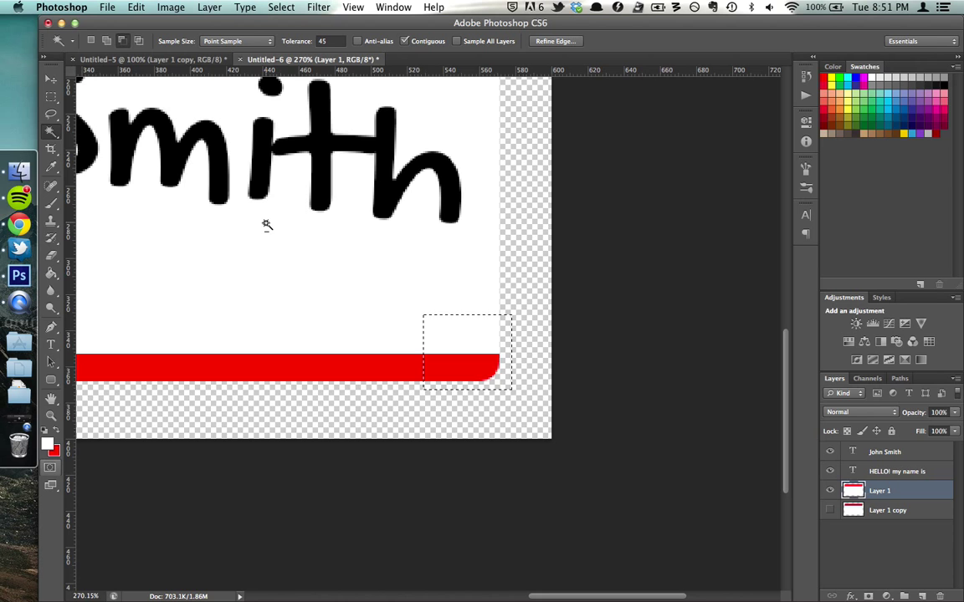
pyautogui.keyDown('alt'); pyautogui.click(504, 383); pyautogui.keyUp('alt')
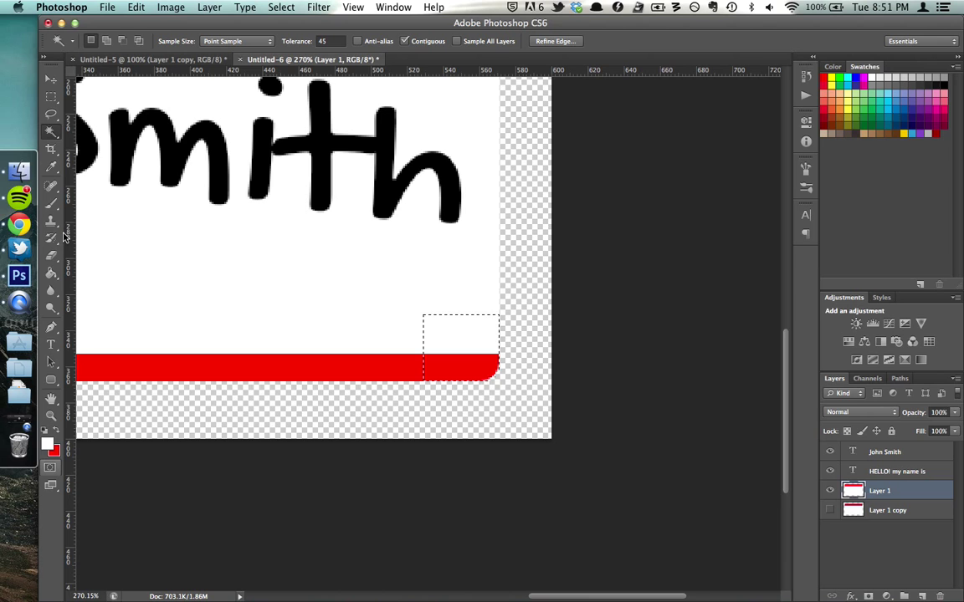
# Fill the corner square with a grey-to-white gradient using default colours.
pyautogui.click(51, 275)
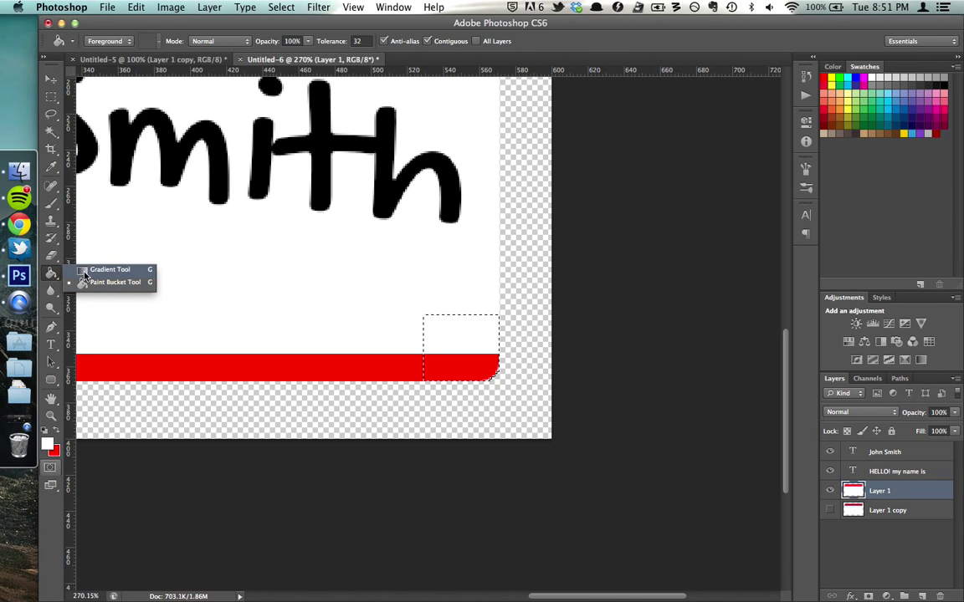
pyautogui.click(83, 270)
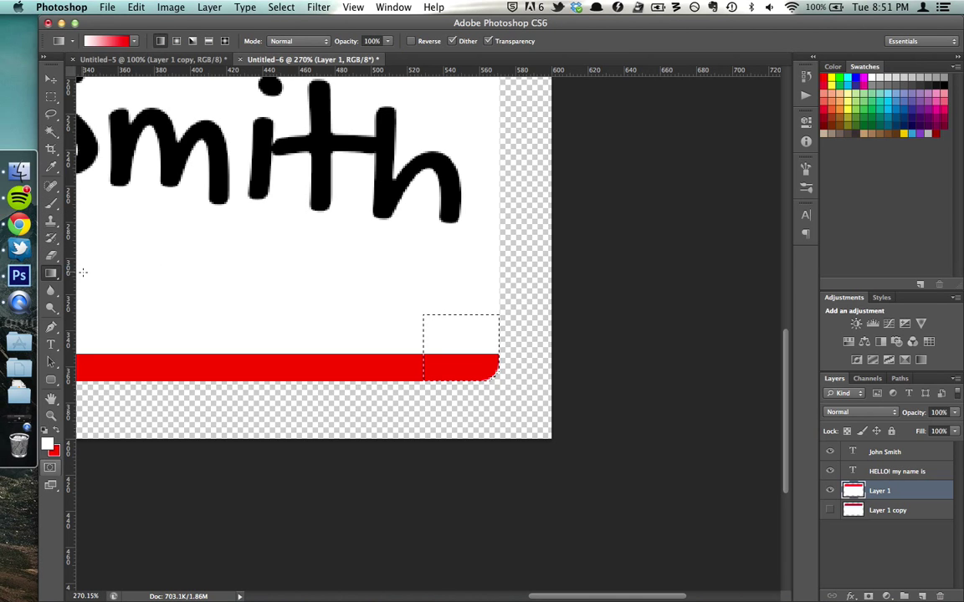
pyautogui.click(45, 431)
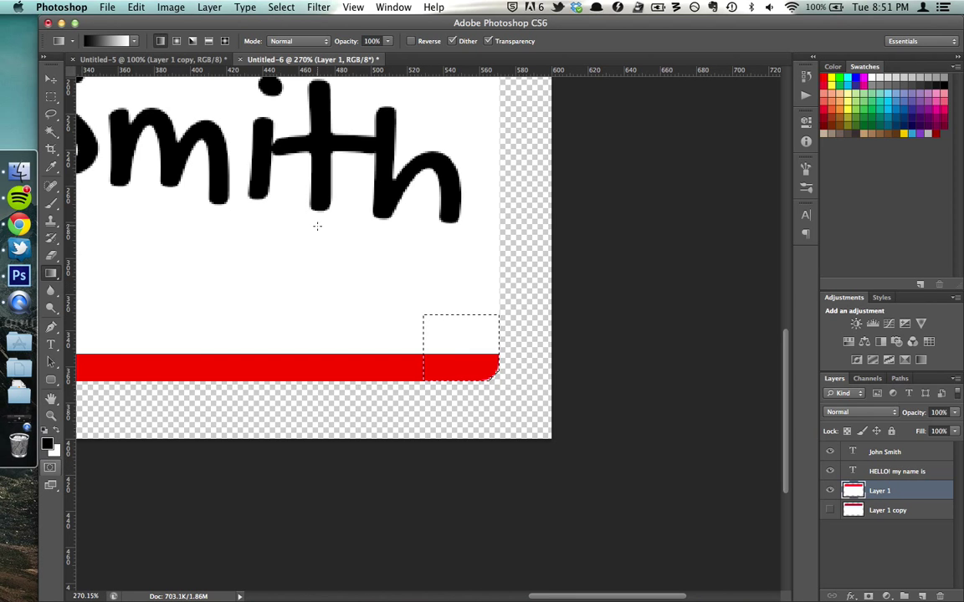
pyautogui.moveTo(317, 226); pyautogui.dragTo(507, 385)
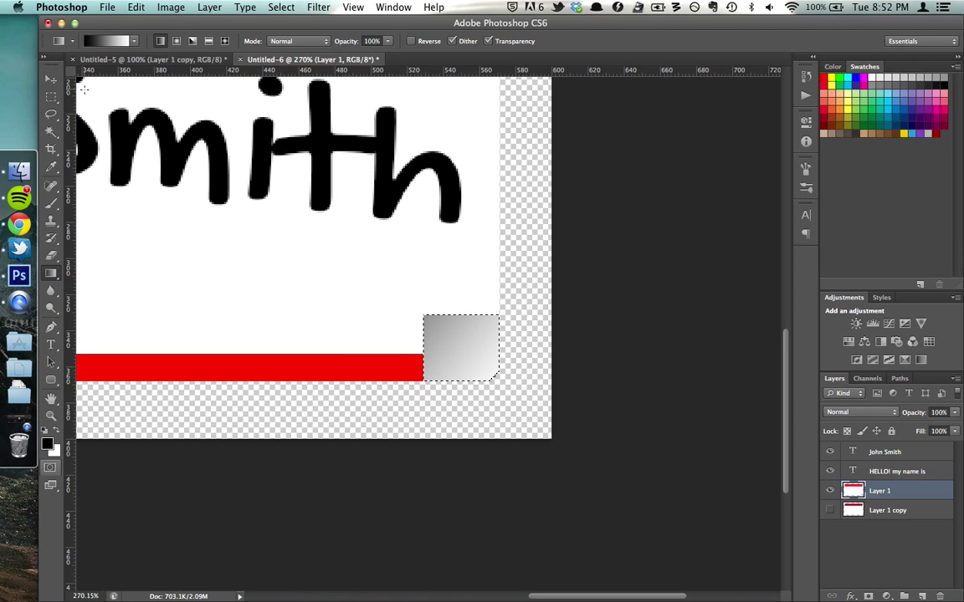
pyautogui.click(51, 96)
# Select the corner area and warp it into a curled page-peel, then deselect.
pyautogui.click(438, 327)
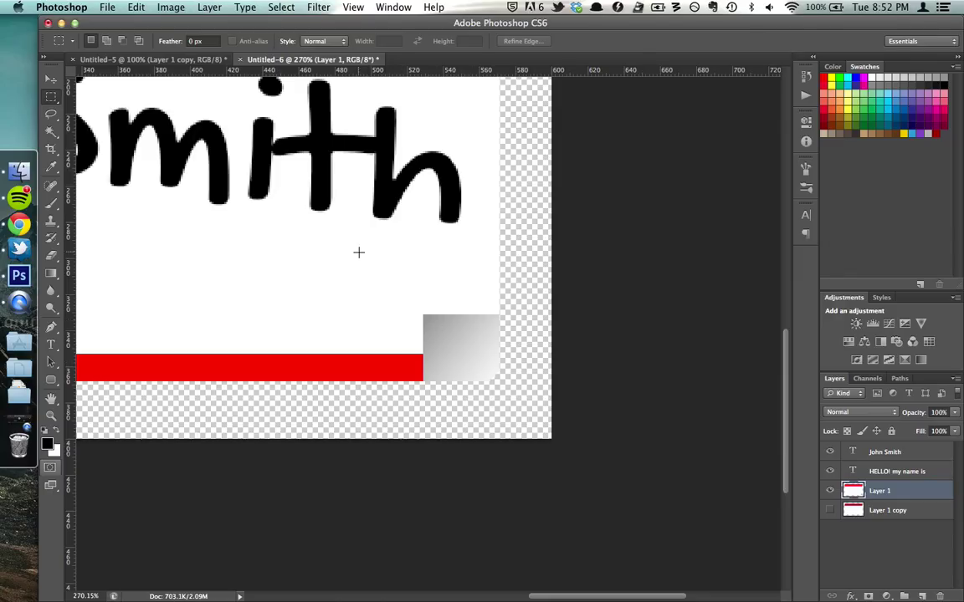
pyautogui.scroll(-2, 358, 252)
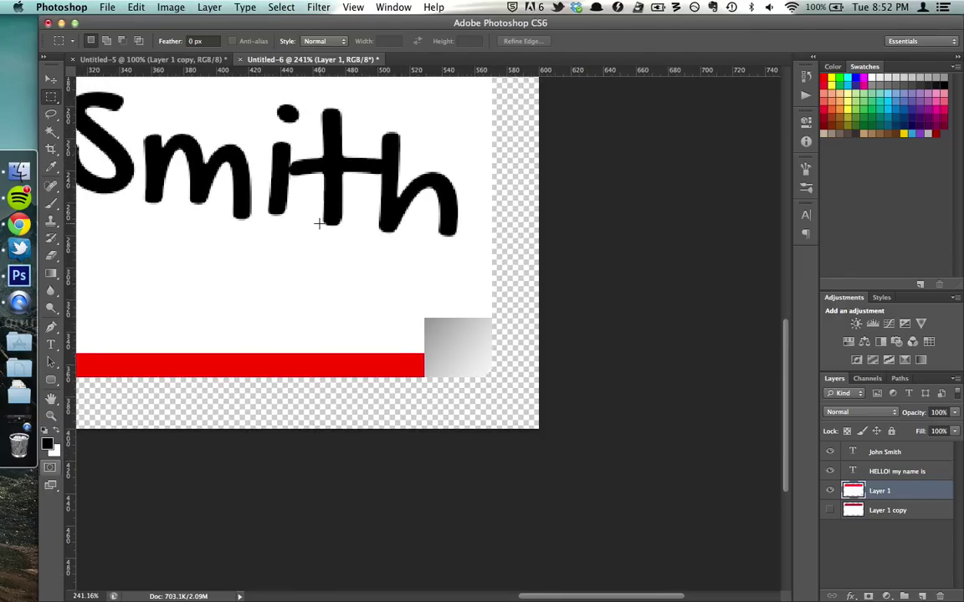
pyautogui.moveTo(327, 216); pyautogui.dragTo(495, 379)
pyautogui.press('super+t')
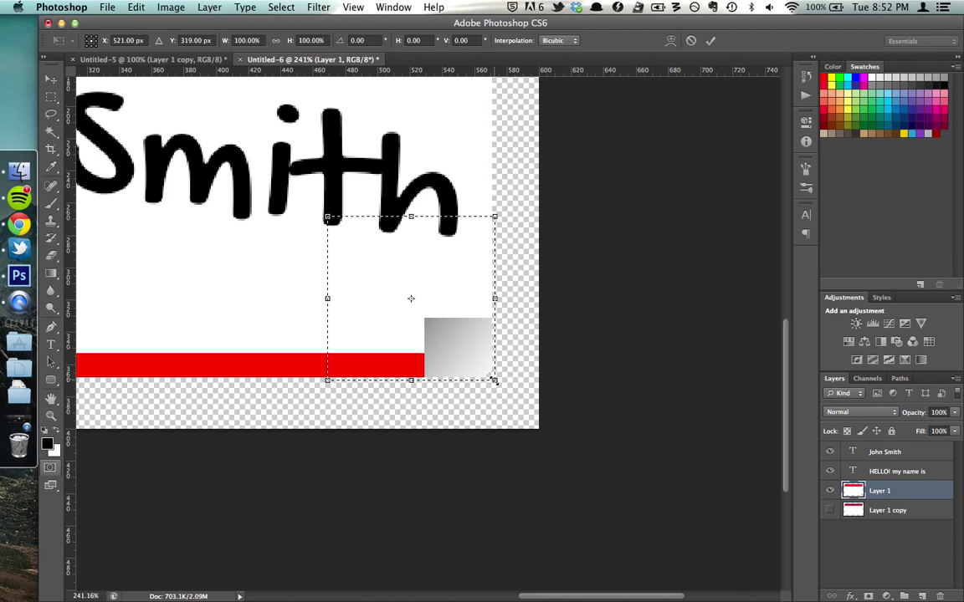
pyautogui.rightClick(467, 357)
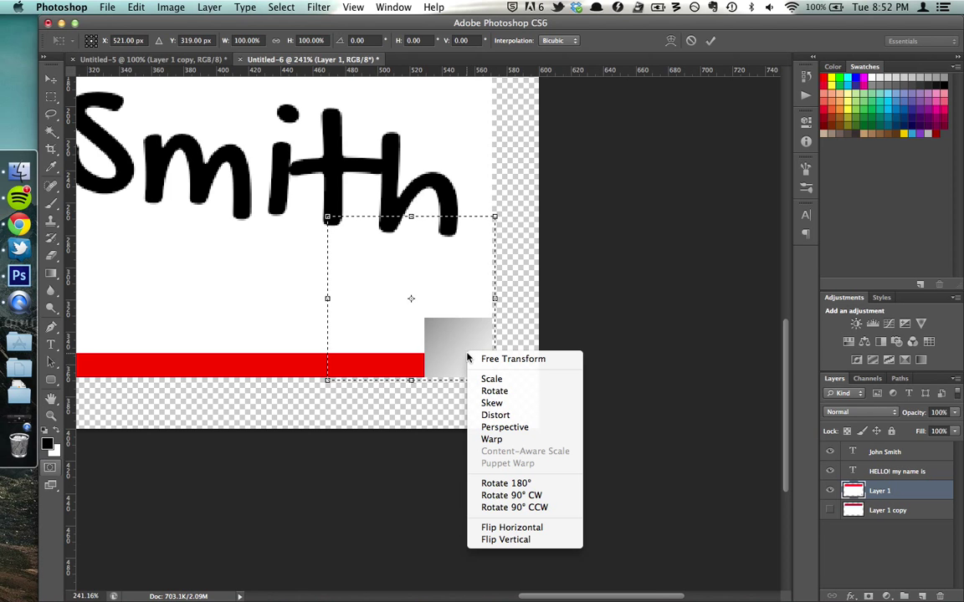
pyautogui.click(520, 441)
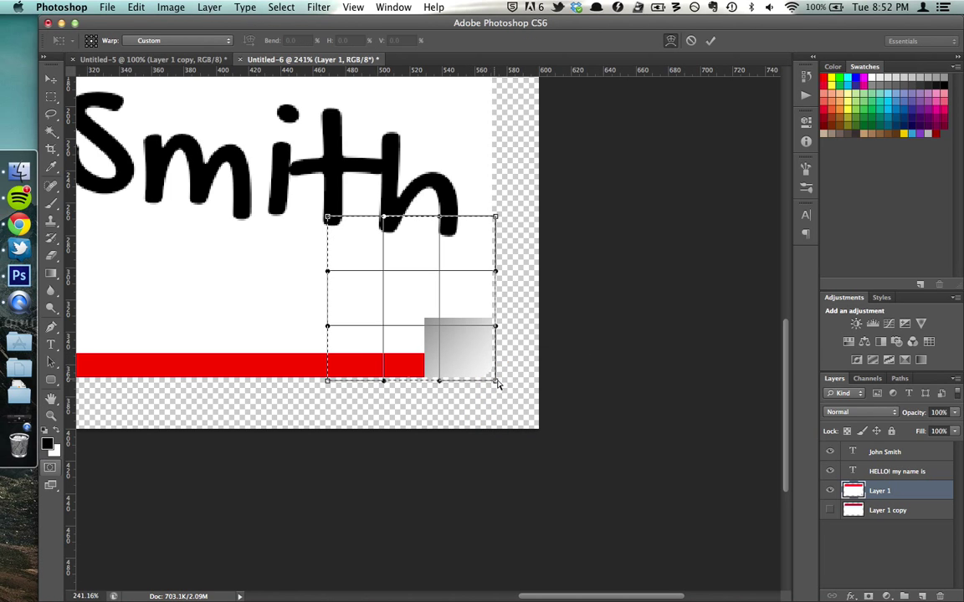
pyautogui.moveTo(449, 345); pyautogui.dragTo(378, 279)
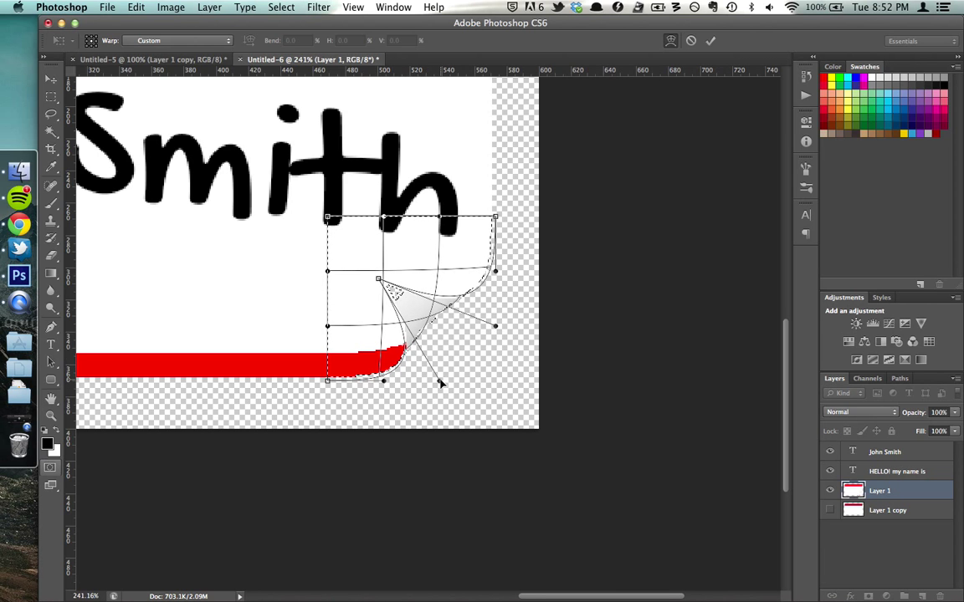
pyautogui.moveTo(441, 380); pyautogui.dragTo(397, 387)
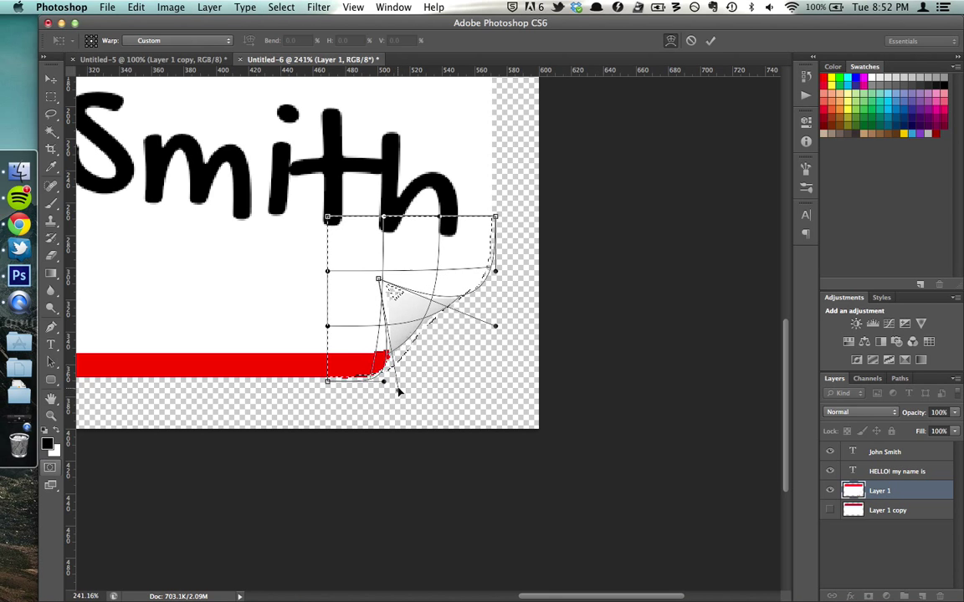
pyautogui.moveTo(500, 330); pyautogui.dragTo(525, 278)
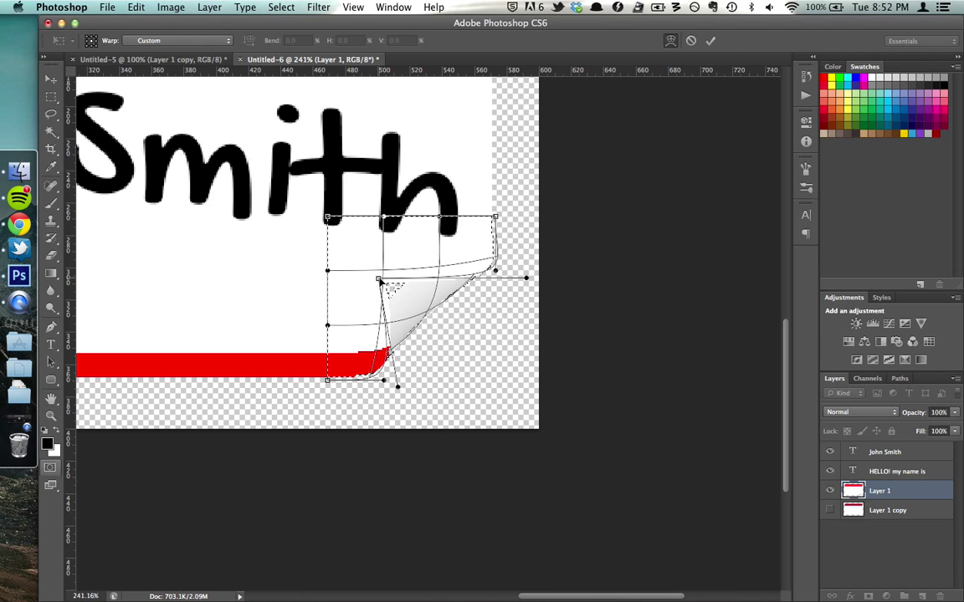
pyautogui.moveTo(379, 279); pyautogui.dragTo(384, 289)
pyautogui.press('Return')
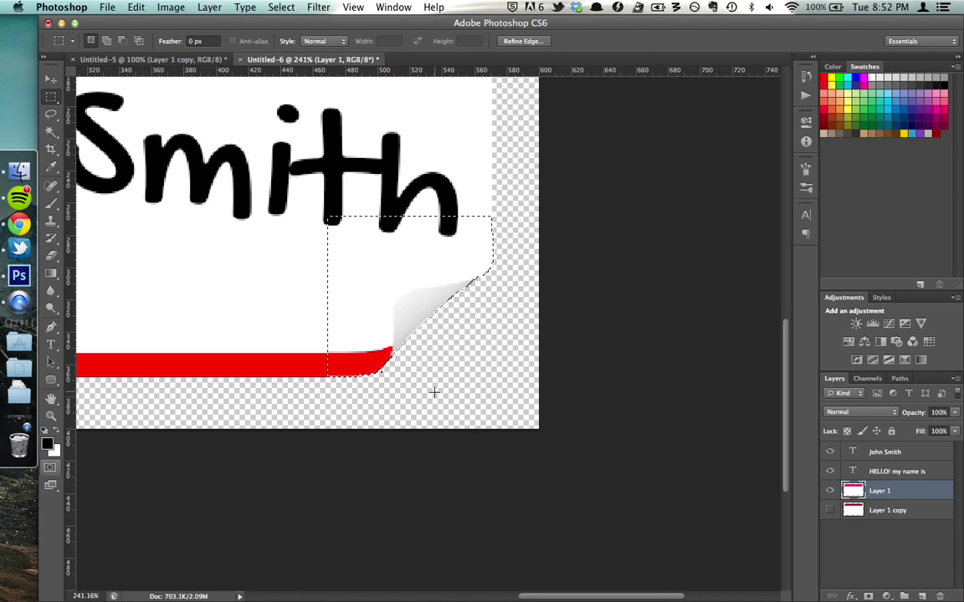
pyautogui.press('super+d')
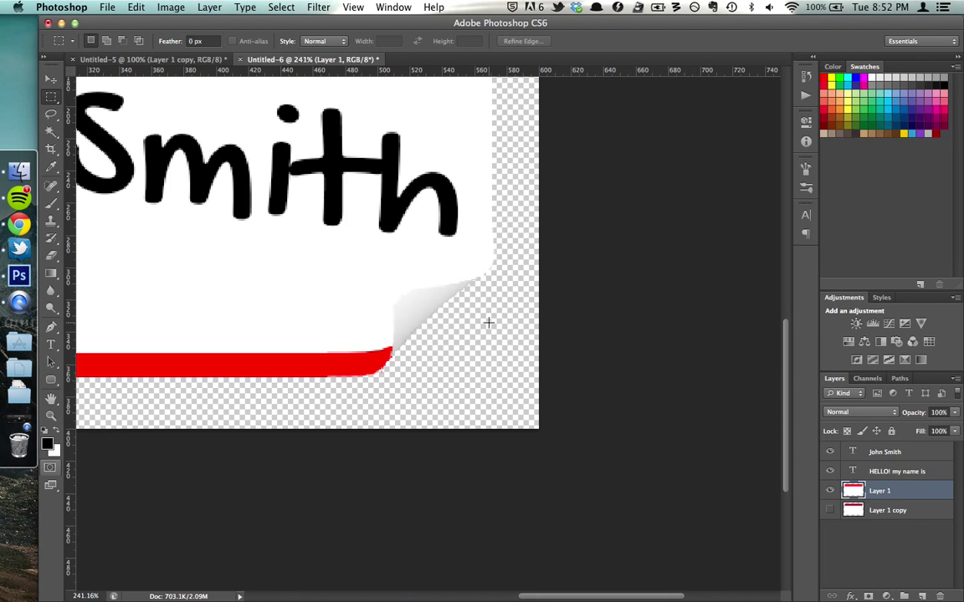
# Show Layer 1 copy for comparison, then drag it to the trash.
pyautogui.scroll(-5, 488, 323)
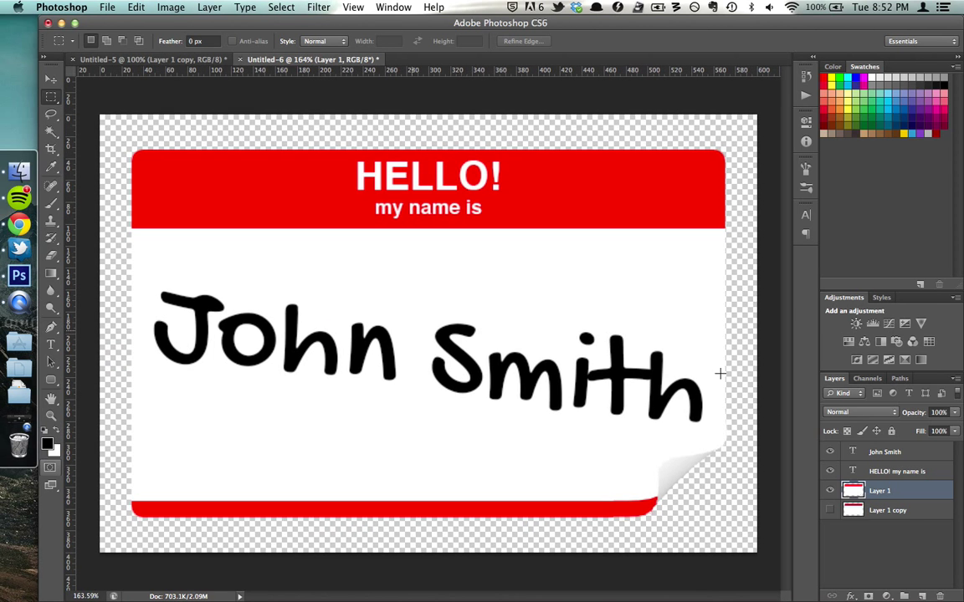
pyautogui.click(830, 511)
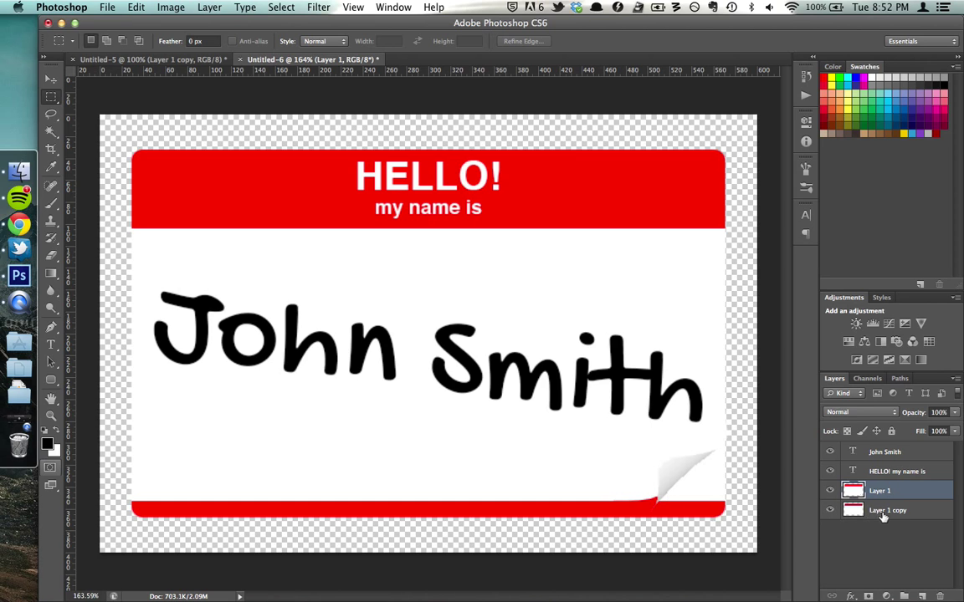
pyautogui.click(884, 516)
pyautogui.moveTo(886, 512); pyautogui.dragTo(942, 596)
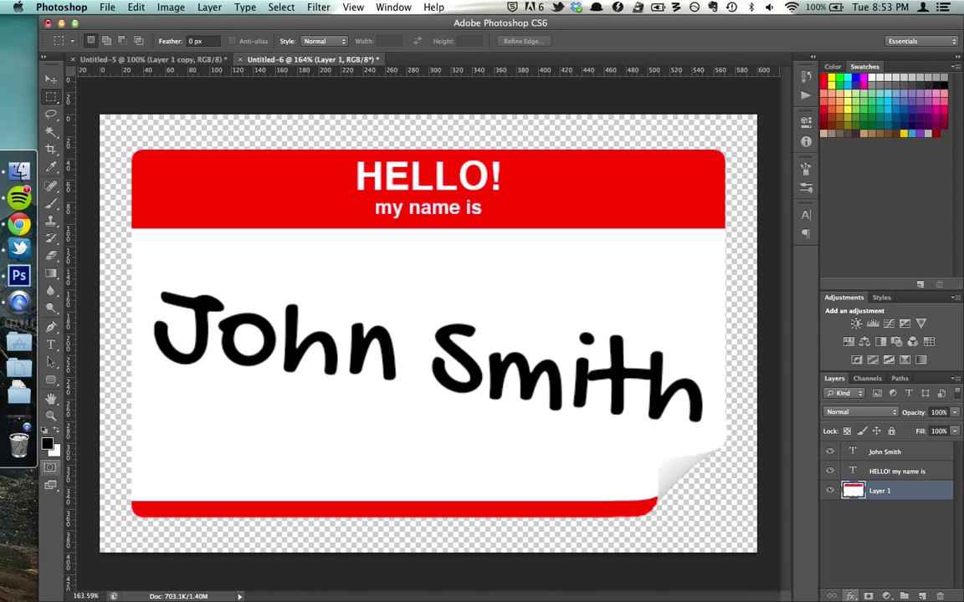
# Add a drop shadow to the tag with 56% opacity and 6 px distance.
pyautogui.click(852, 596)
pyautogui.click(877, 572)
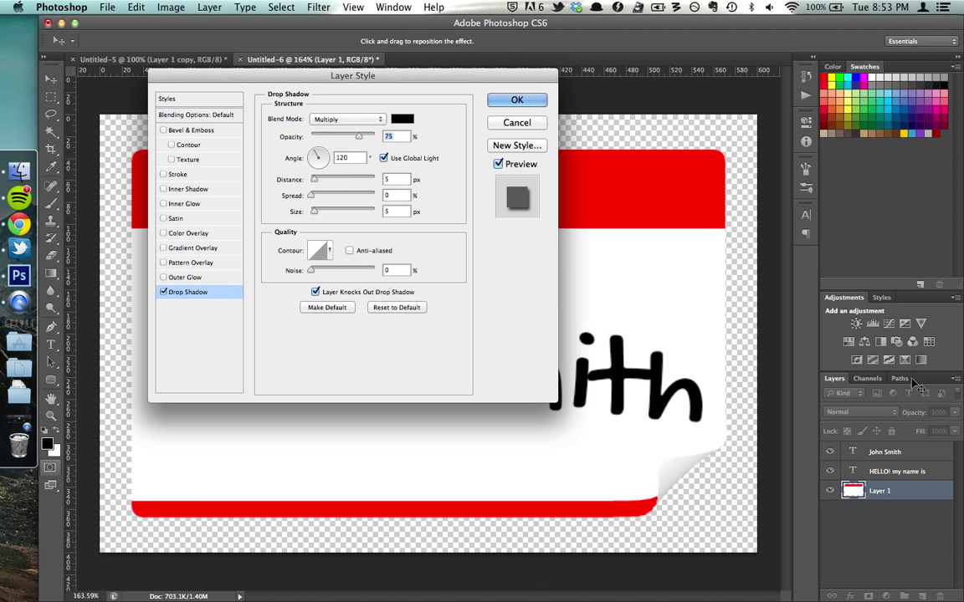
pyautogui.moveTo(425, 82); pyautogui.dragTo(423, 107)
pyautogui.moveTo(356, 161); pyautogui.dragTo(344, 161)
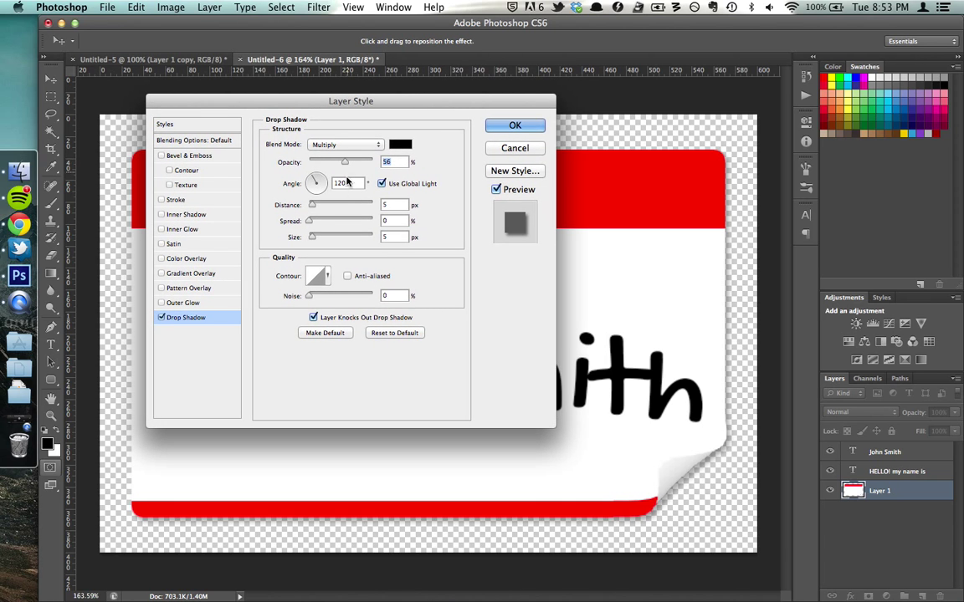
pyautogui.moveTo(321, 212); pyautogui.dragTo(324, 219)
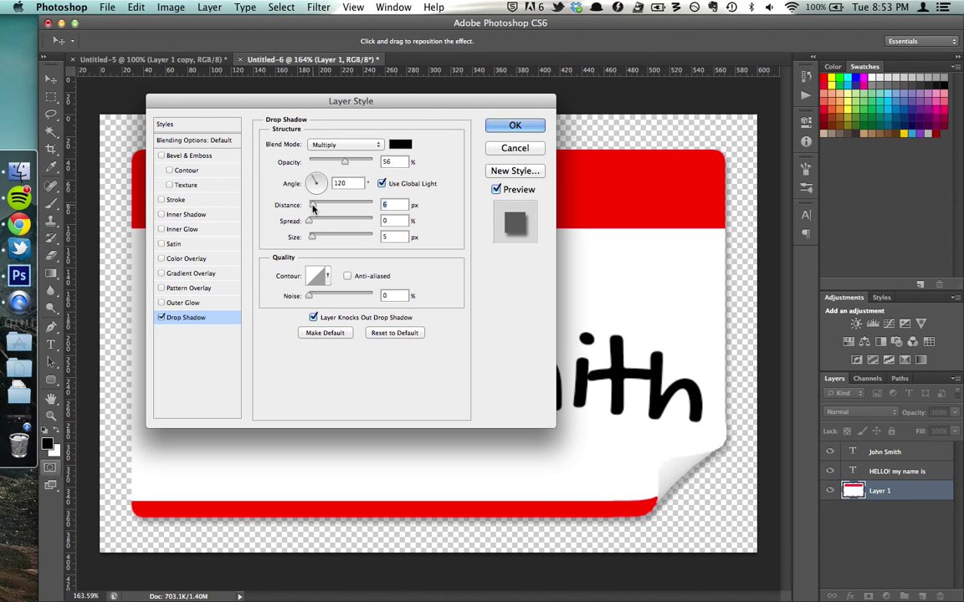
pyautogui.click(515, 126)
# Refine the drop shadow to 48% opacity and 4 px distance.
pyautogui.doubleClick(886, 518)
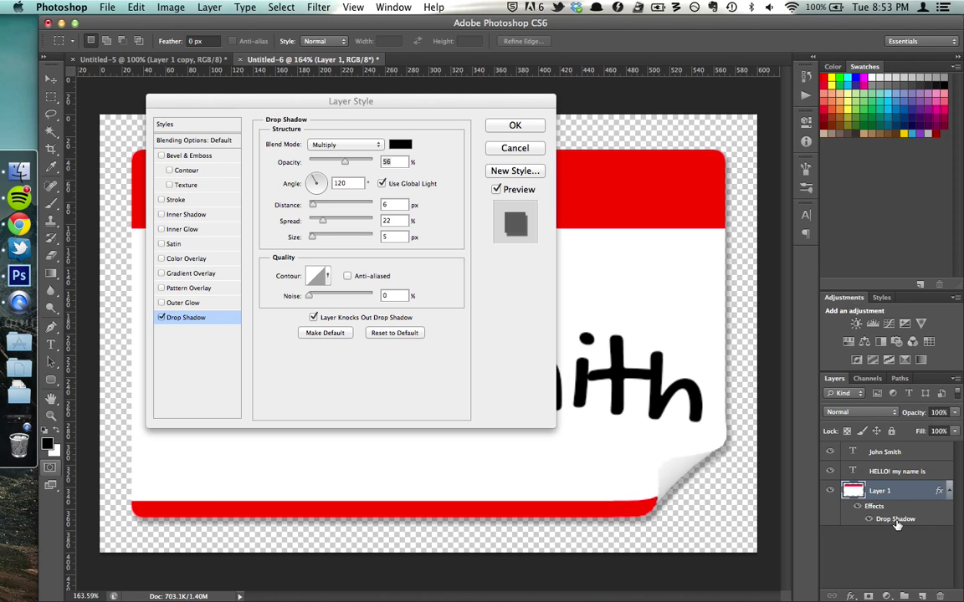
pyautogui.moveTo(344, 161); pyautogui.dragTo(339, 161)
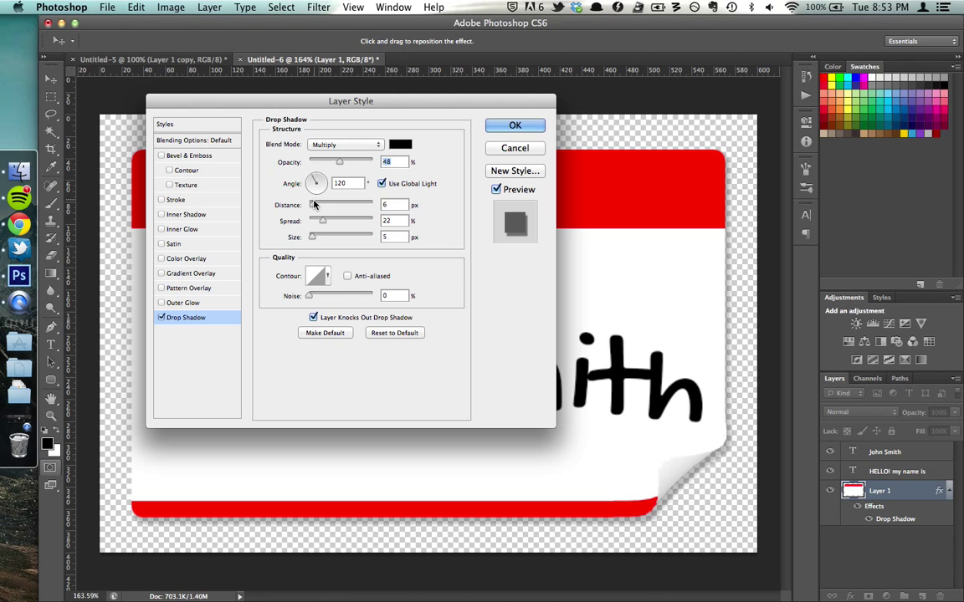
pyautogui.moveTo(314, 206); pyautogui.dragTo(309, 238)
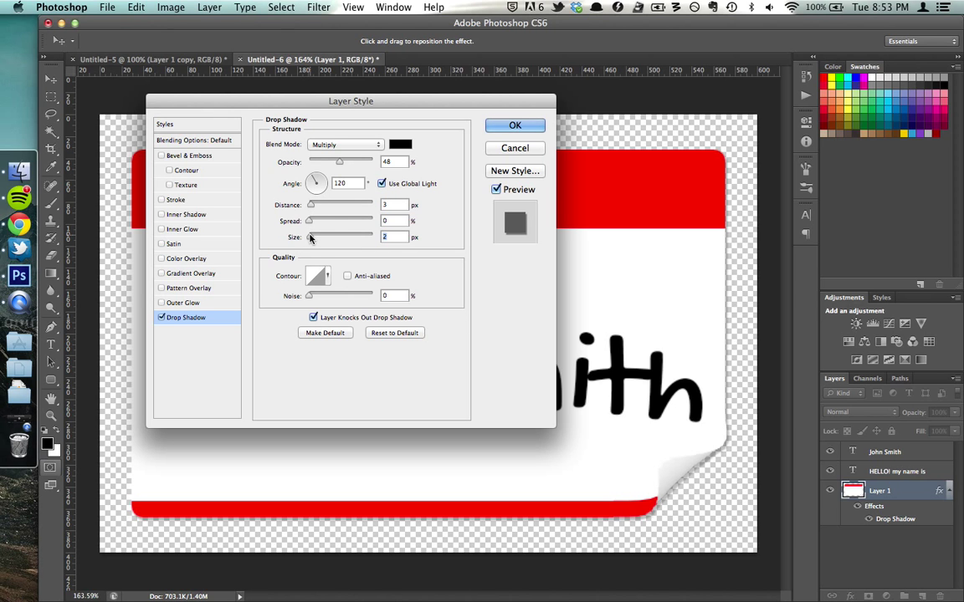
pyautogui.moveTo(311, 210); pyautogui.dragTo(312, 212)
pyautogui.click(512, 125)
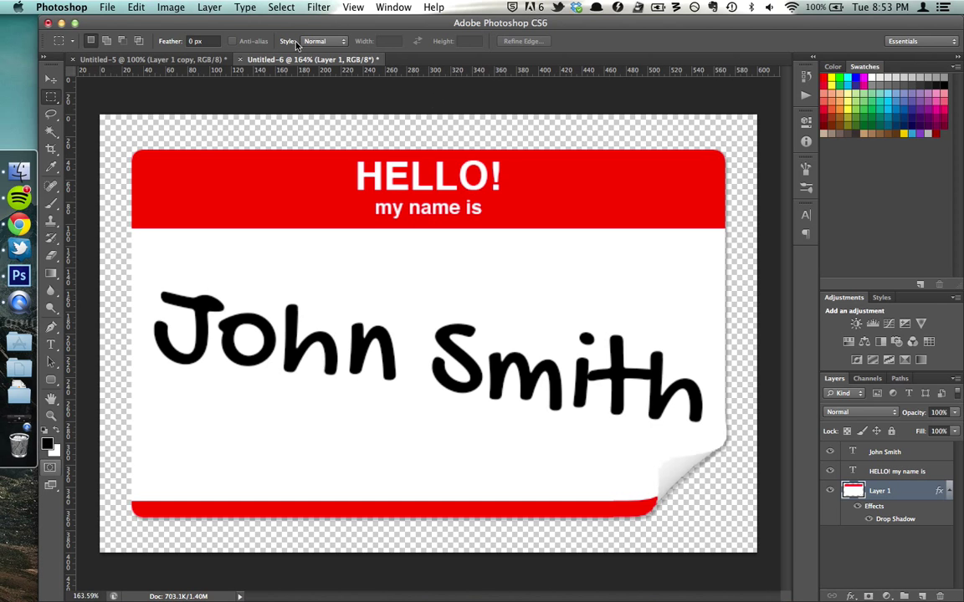
# Compare Untitled-5 and Untitled-6 side by side, ending on Untitled-5.
pyautogui.click(49, 81)
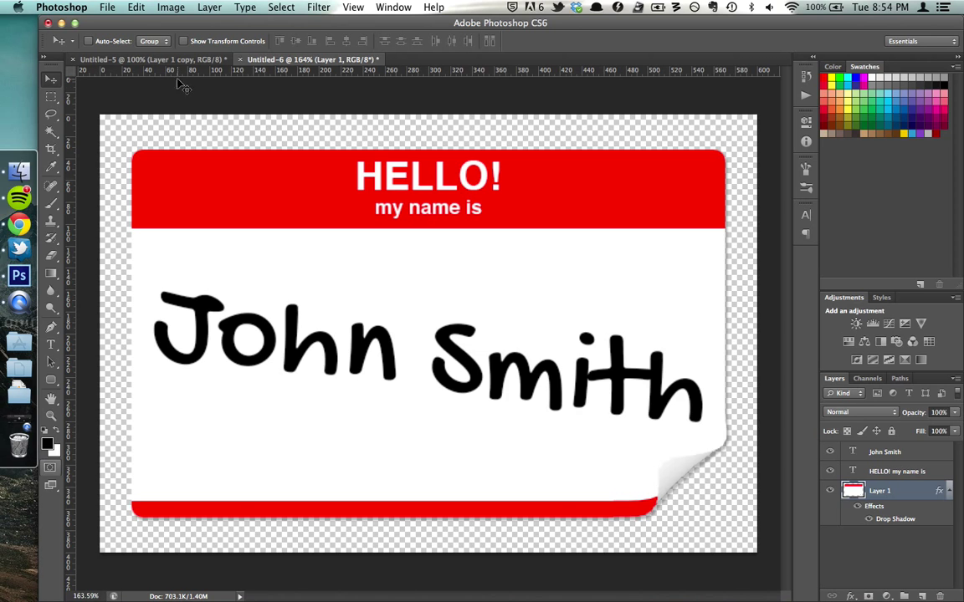
pyautogui.click(135, 59)
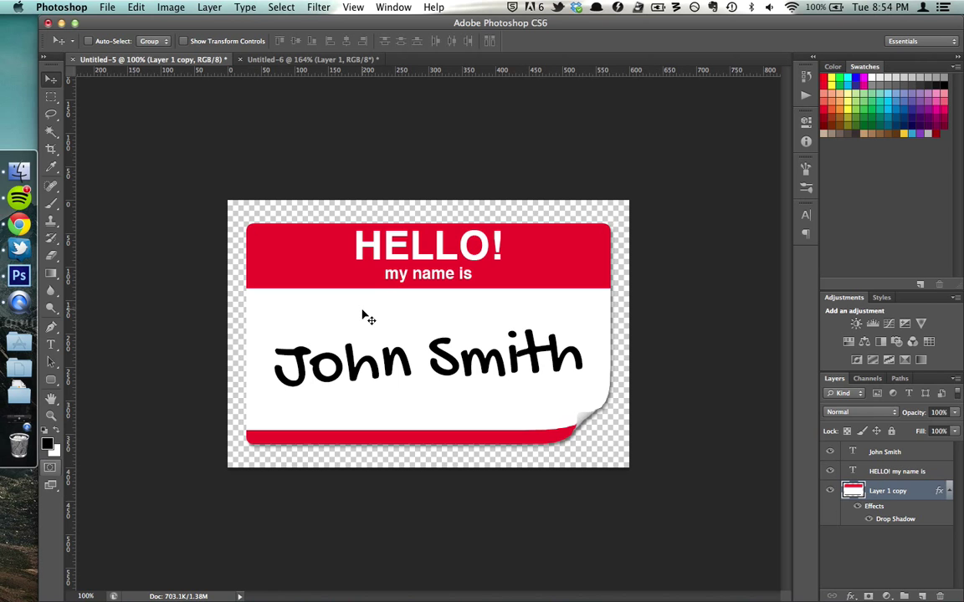
pyautogui.click(313, 60)
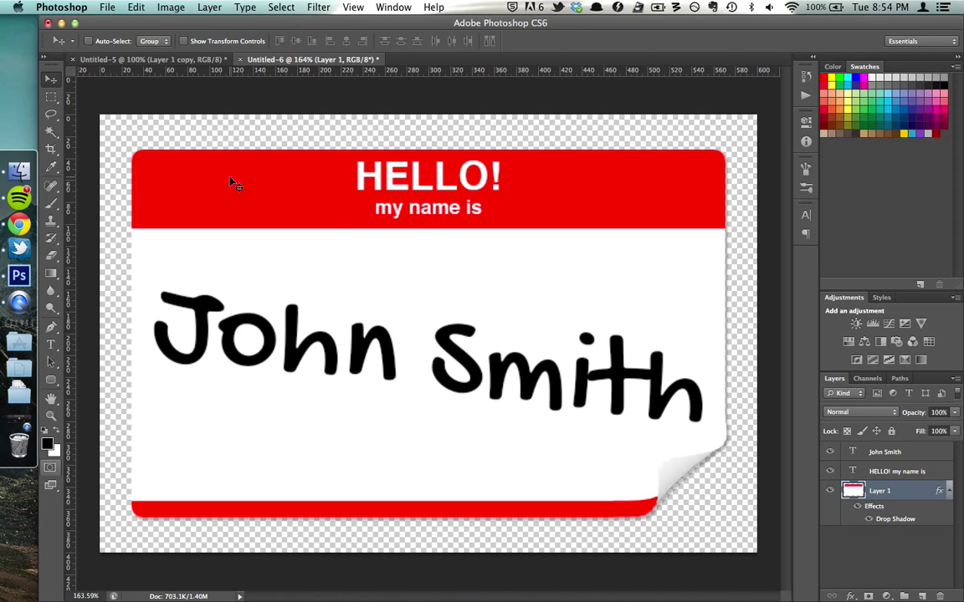
pyautogui.click(150, 60)
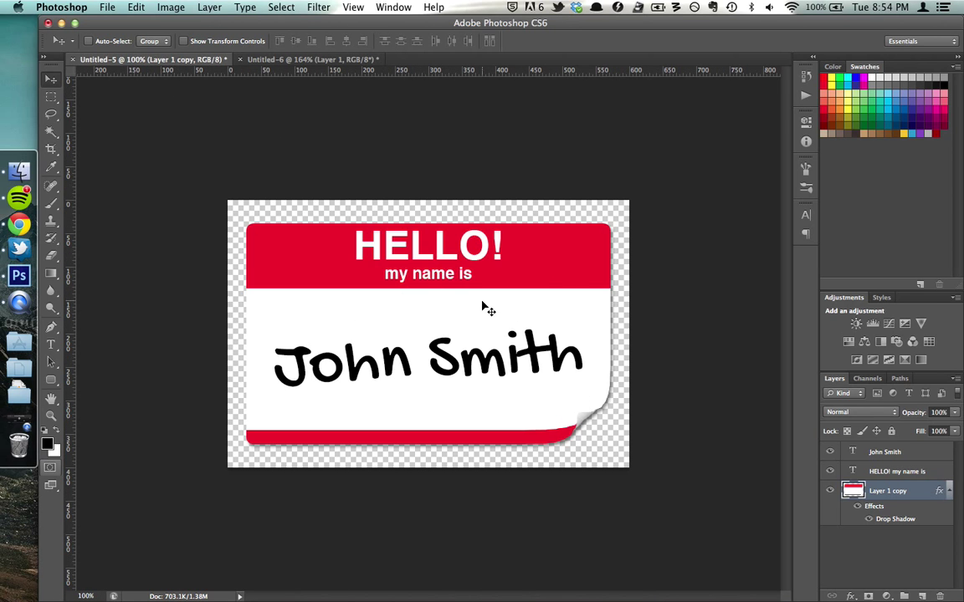